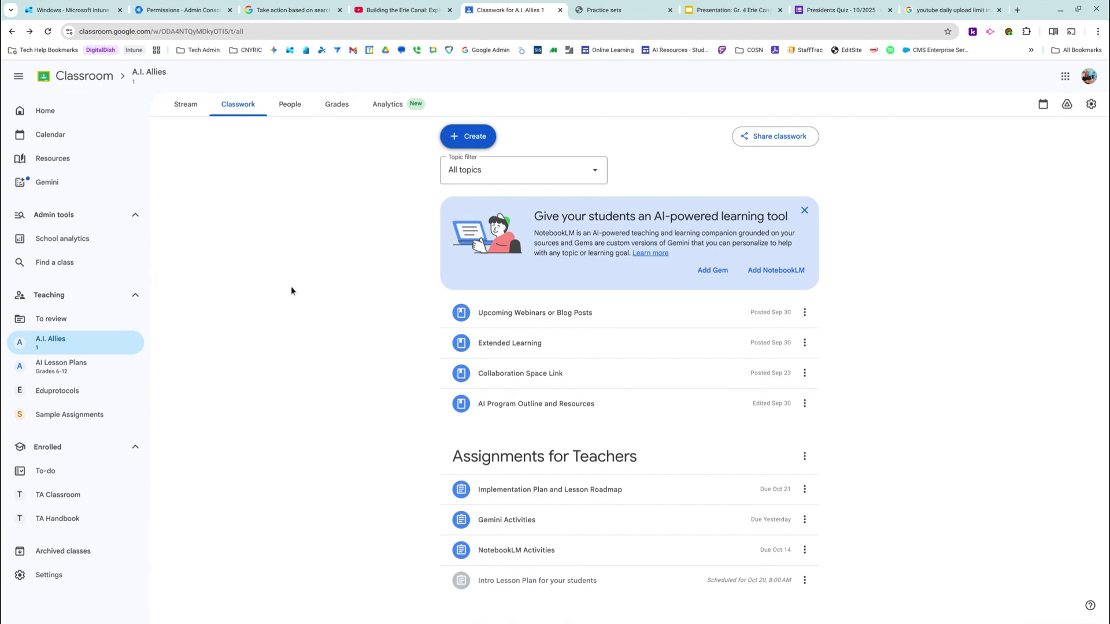
# Step: Open the Create menu on the A.I. Allies Classwork page to list new classwork types
pyautogui.click(452, 137)
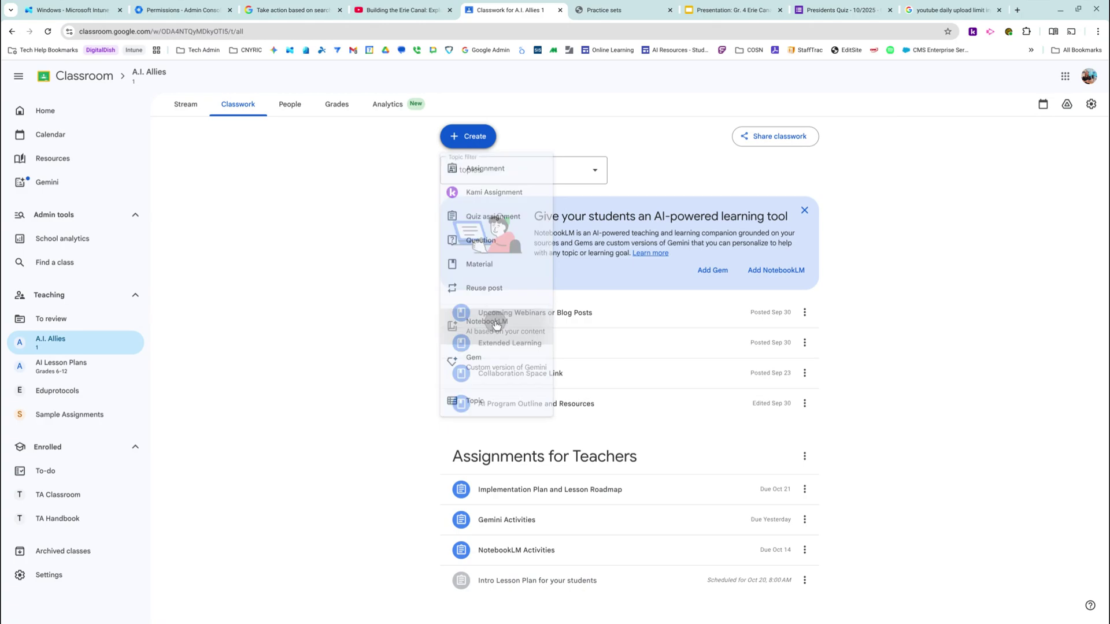
# Step: Start a new Material with a NotebookLM notebook, choosing Create new over an existing notebook
pyautogui.click(496, 326)
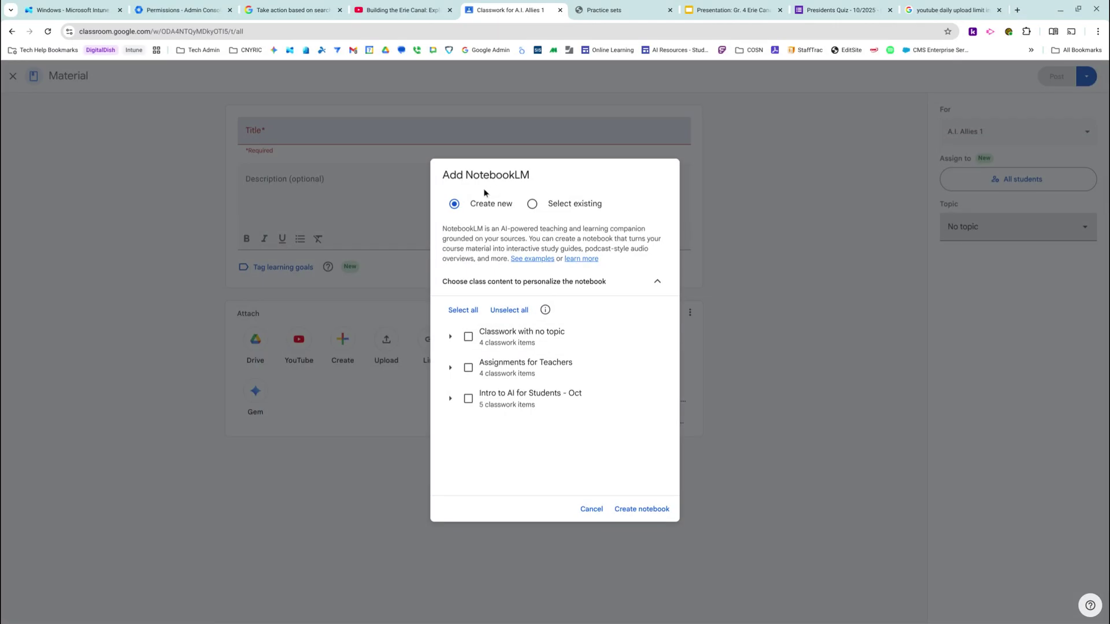
pyautogui.click(532, 204)
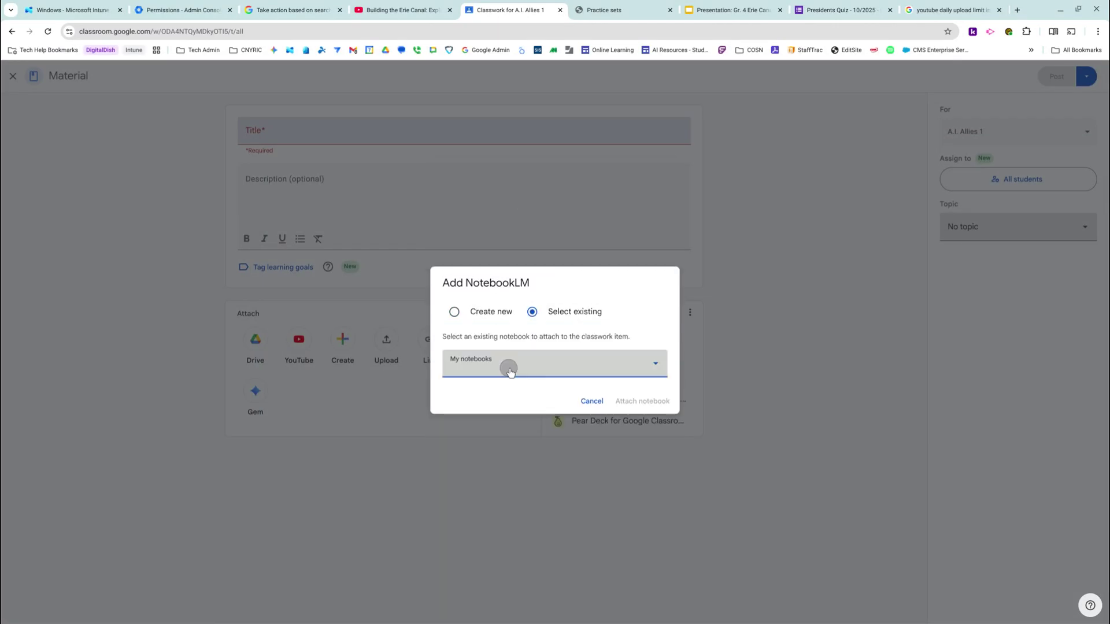
pyautogui.click(504, 364)
pyautogui.click(674, 305)
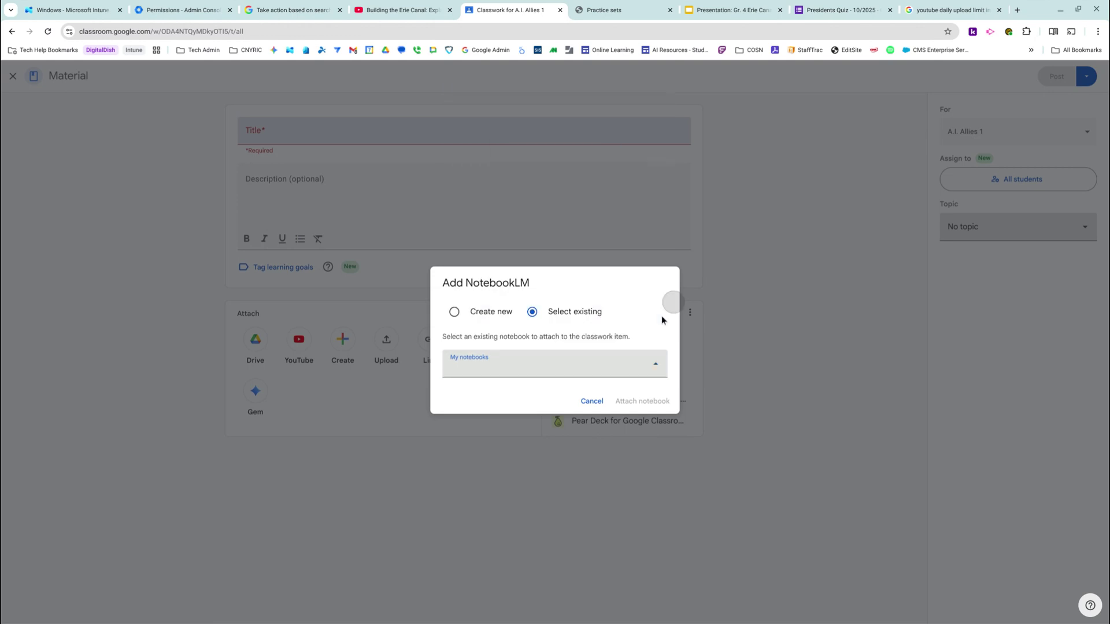
pyautogui.click(459, 312)
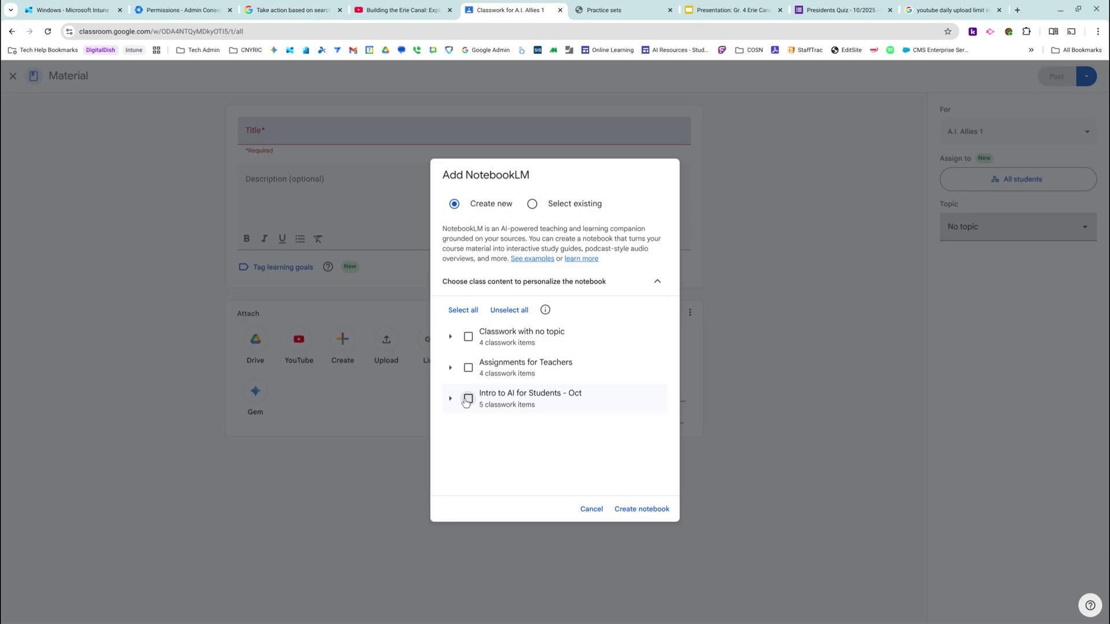
# Step: Check and expand the Intro to AI for Students - Oct content group
pyautogui.click(469, 400)
pyautogui.click(450, 399)
pyautogui.scroll(-1, 526, 452)
pyautogui.scroll(-1, 526, 453)
pyautogui.scroll(2, 526, 451)
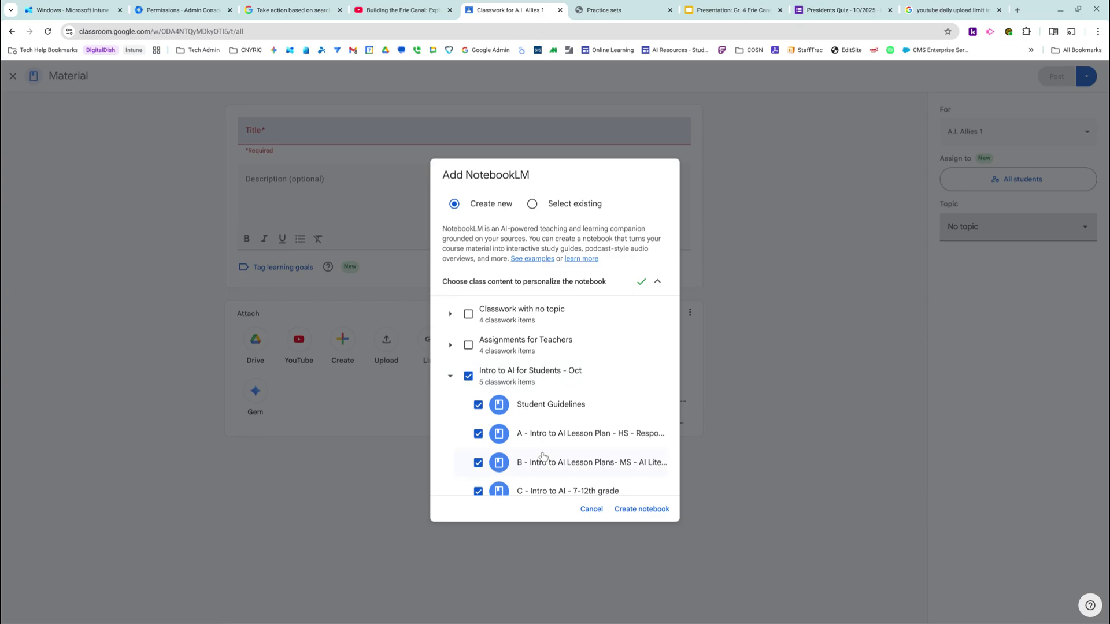
# Step: Scroll through the new notebook's summary of its 11 imported sources
pyautogui.scroll(-1, 549, 442)
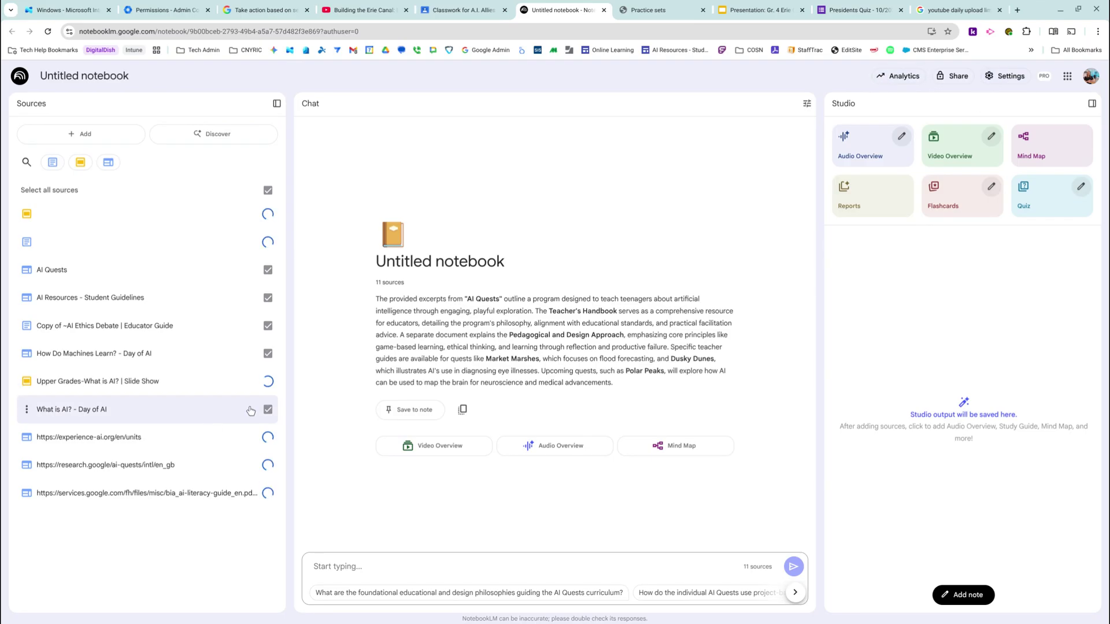
# Step: Set the notebook chat to Learning Guide style with Shorter response length and save
pyautogui.click(807, 104)
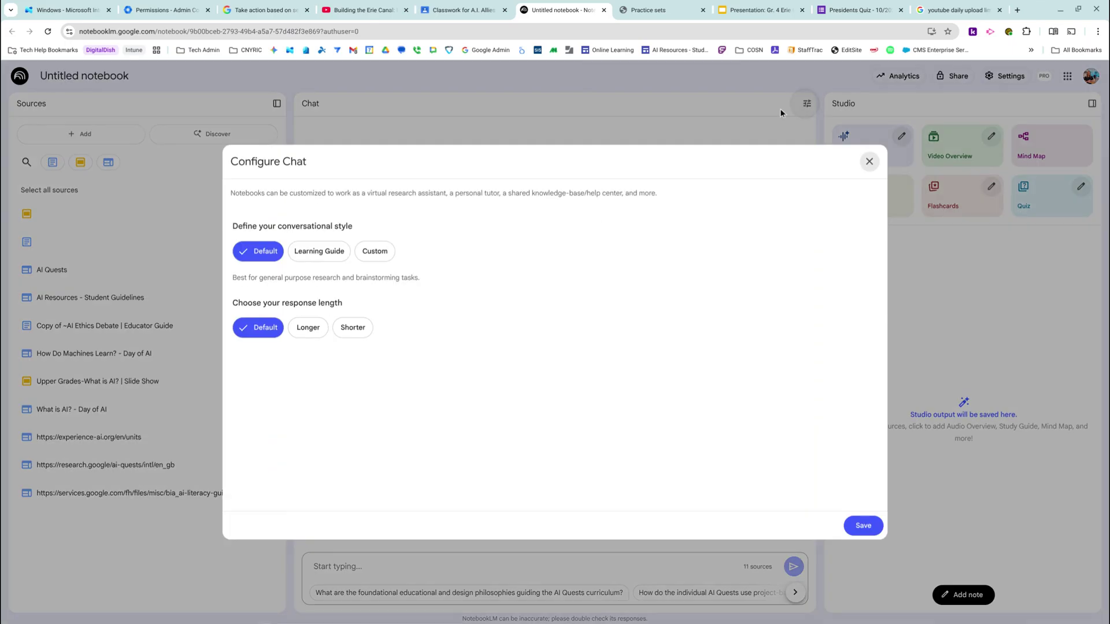
pyautogui.click(324, 255)
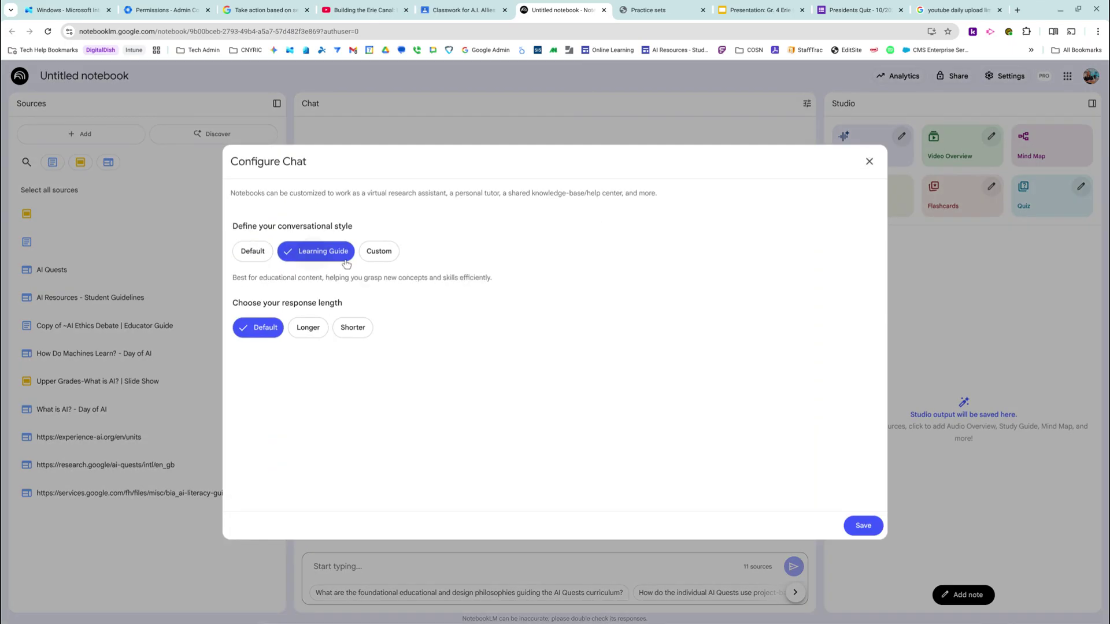
pyautogui.click(391, 254)
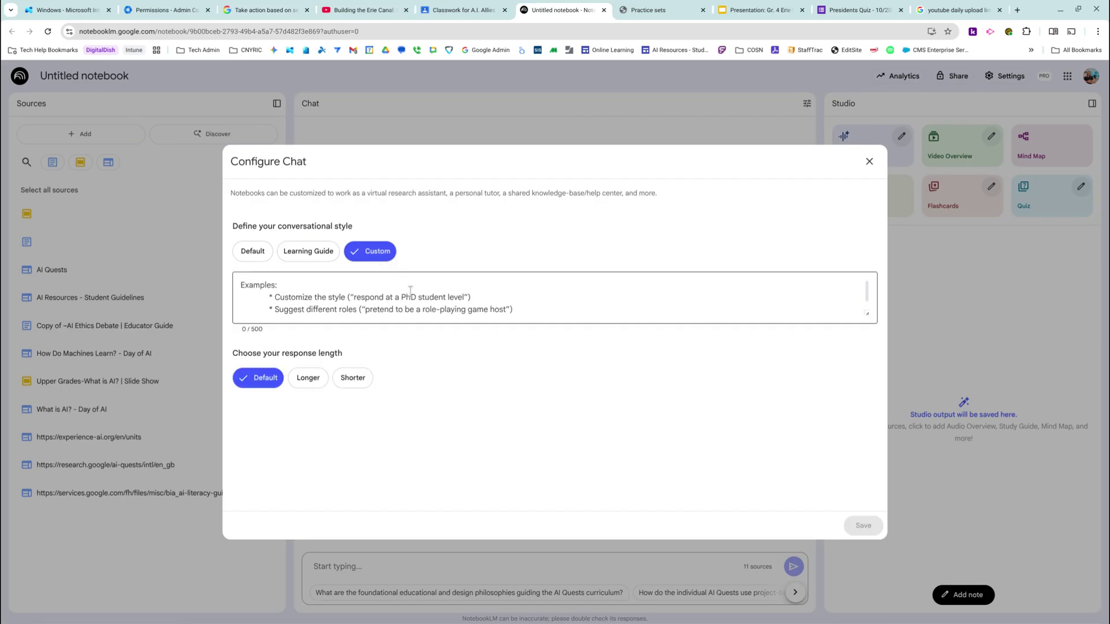
pyautogui.click(408, 291)
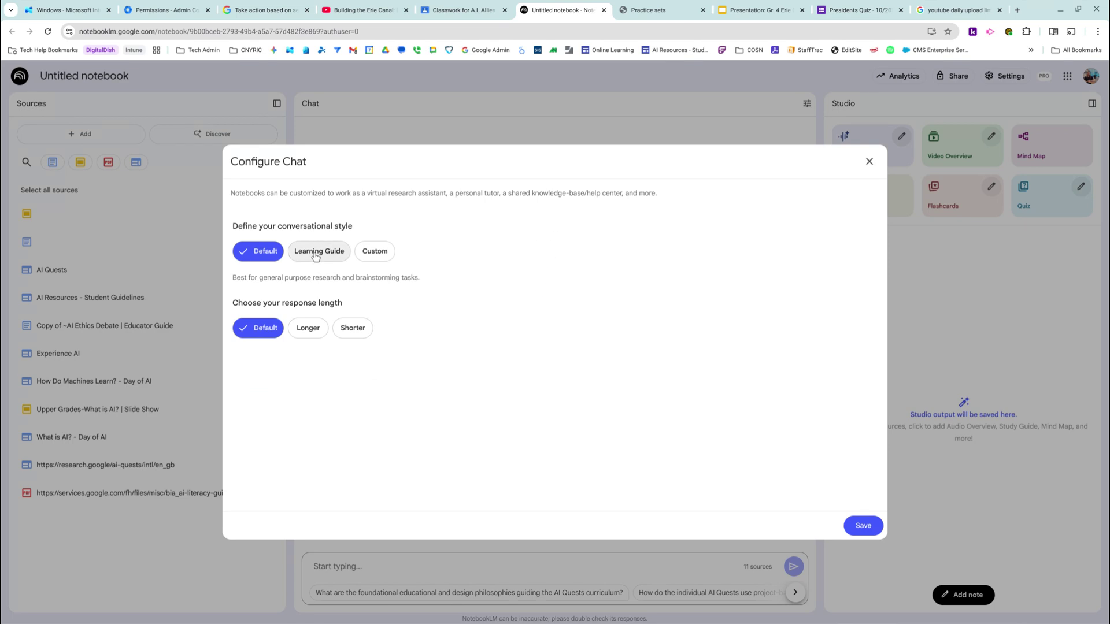
pyautogui.click(314, 252)
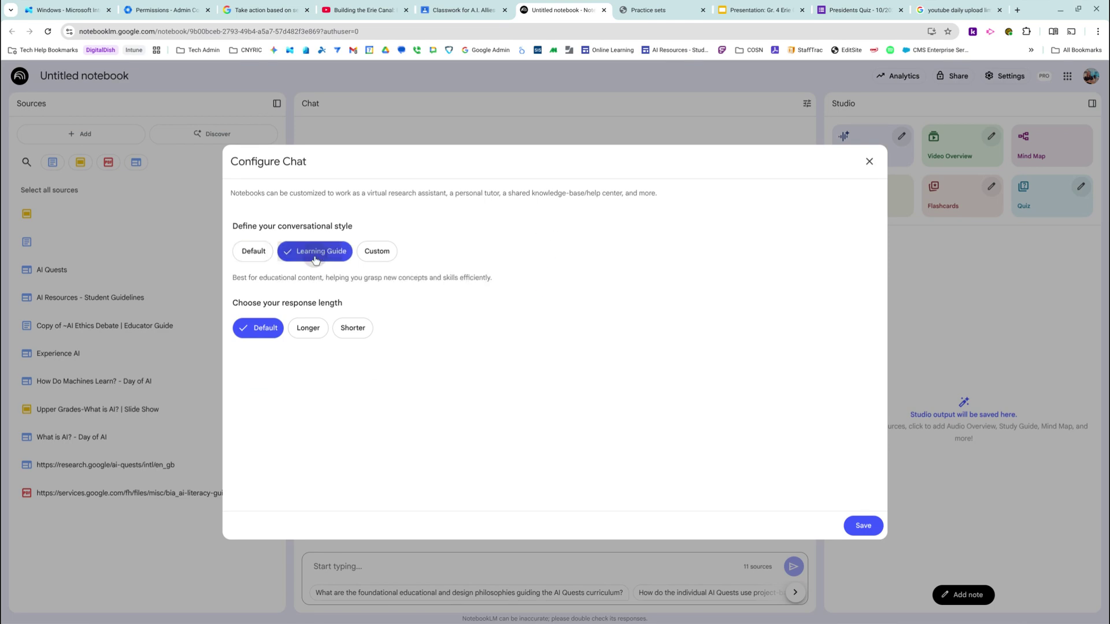
pyautogui.click(356, 332)
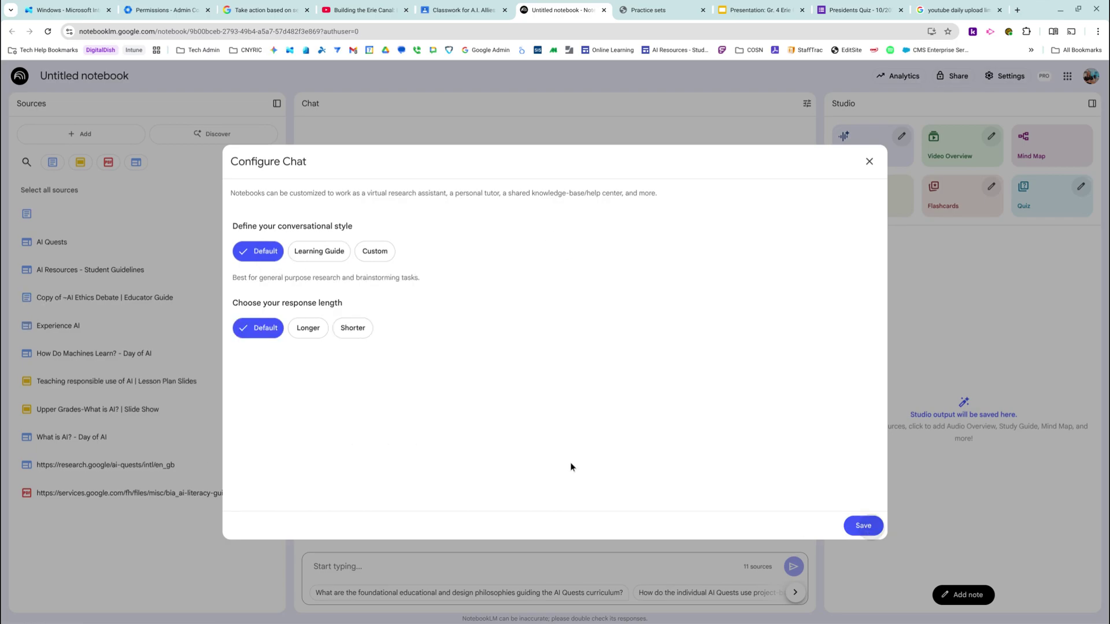
pyautogui.click(314, 251)
pyautogui.click(353, 328)
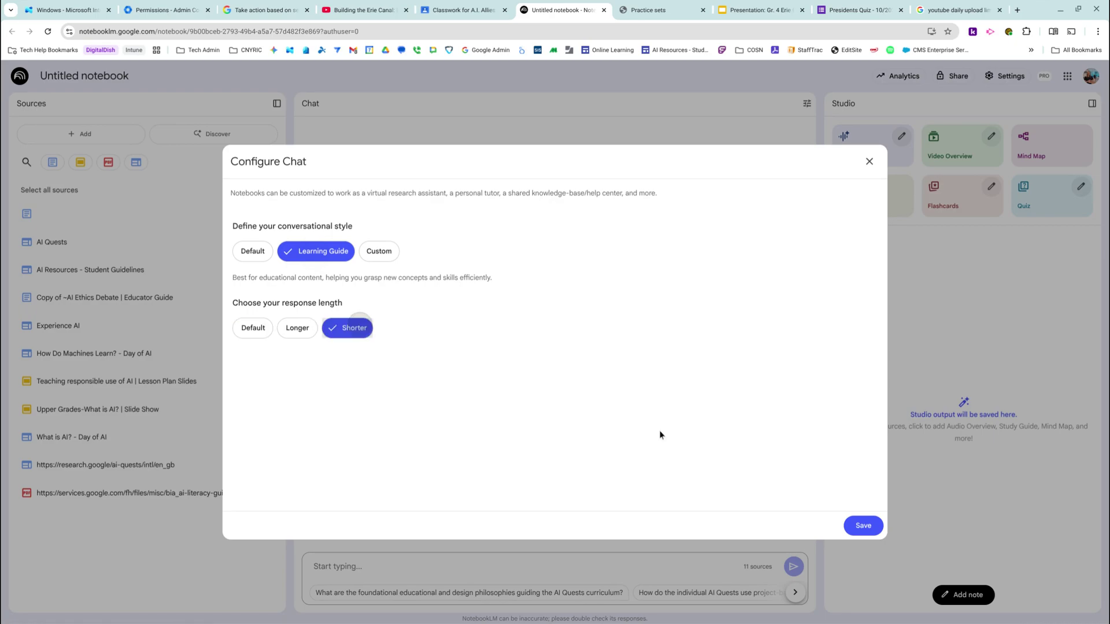
pyautogui.click(863, 526)
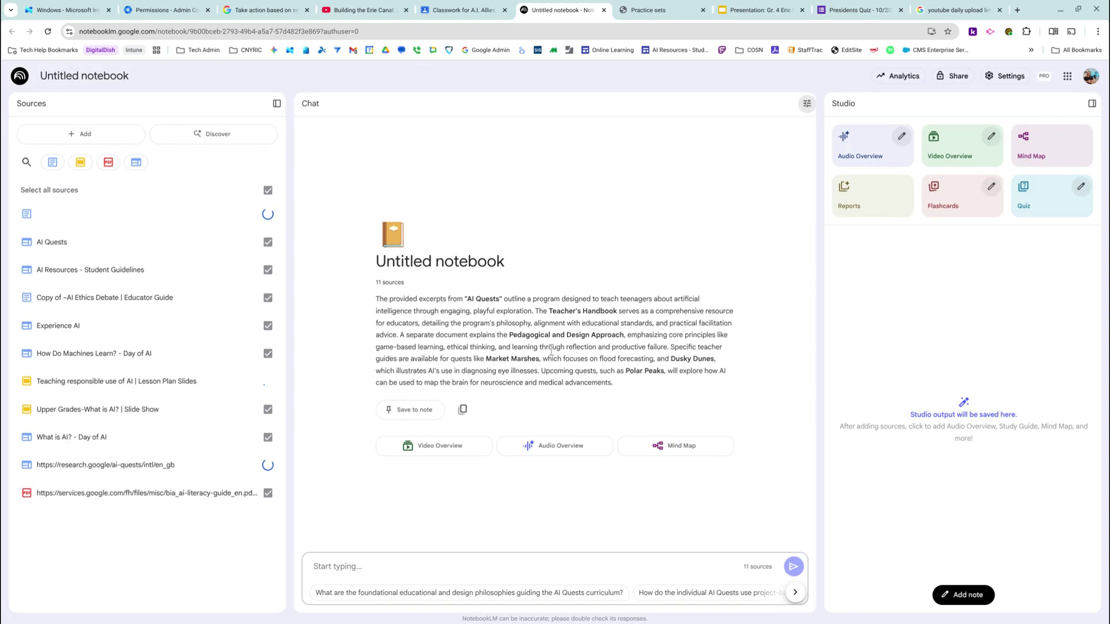
# Step: Delete the empty research.google AI Quests web source, leaving 10 sources
pyautogui.click(439, 568)
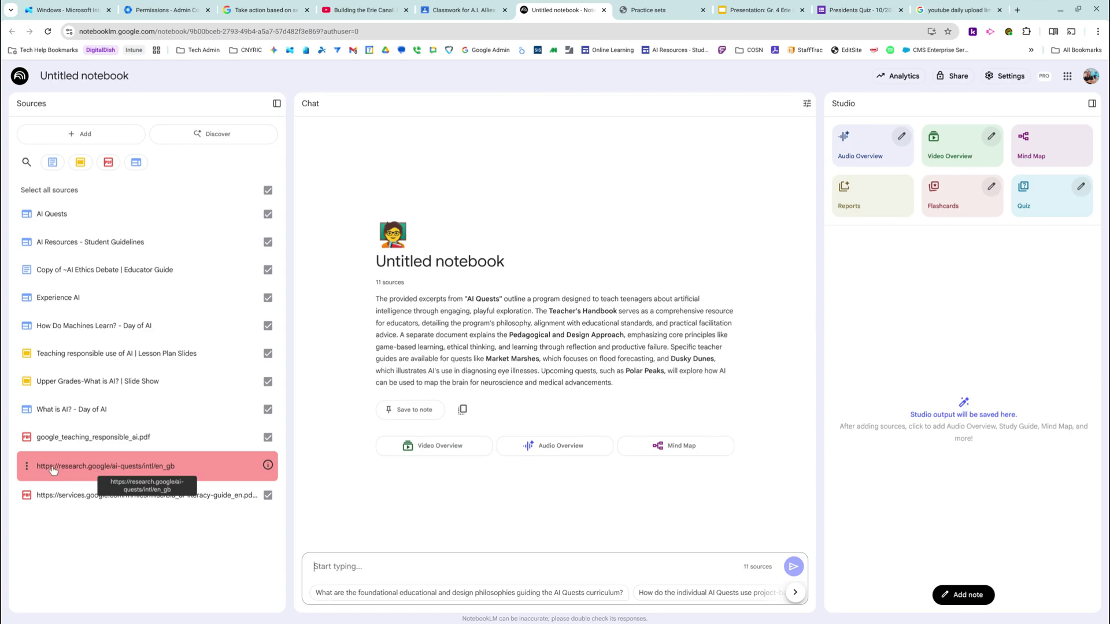
pyautogui.moveTo(268, 466)
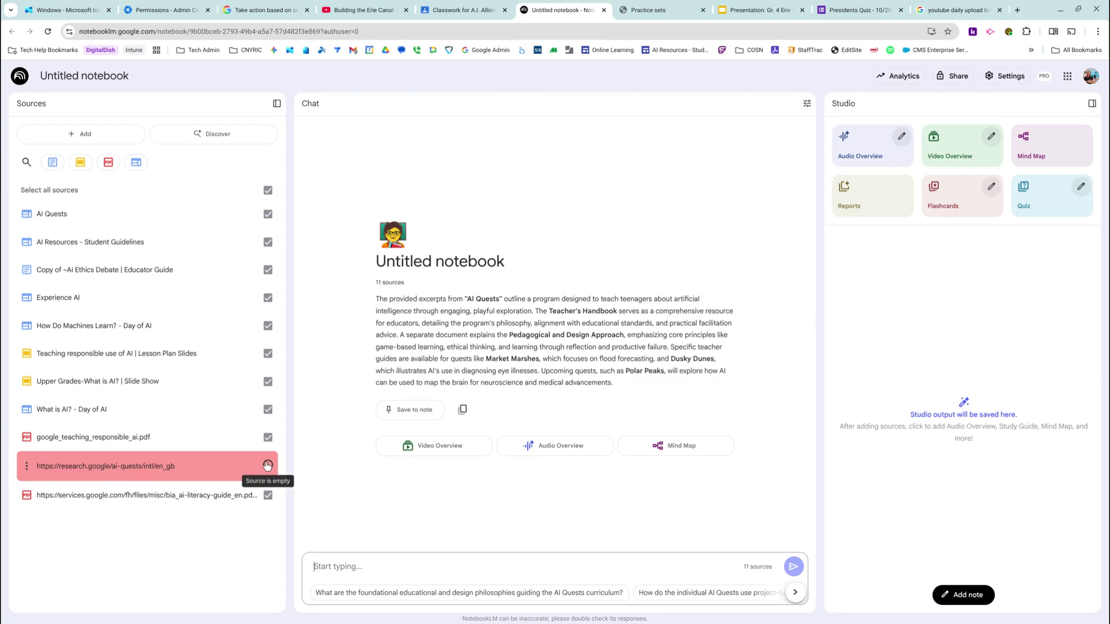
pyautogui.click(26, 468)
pyautogui.click(50, 490)
pyautogui.click(633, 357)
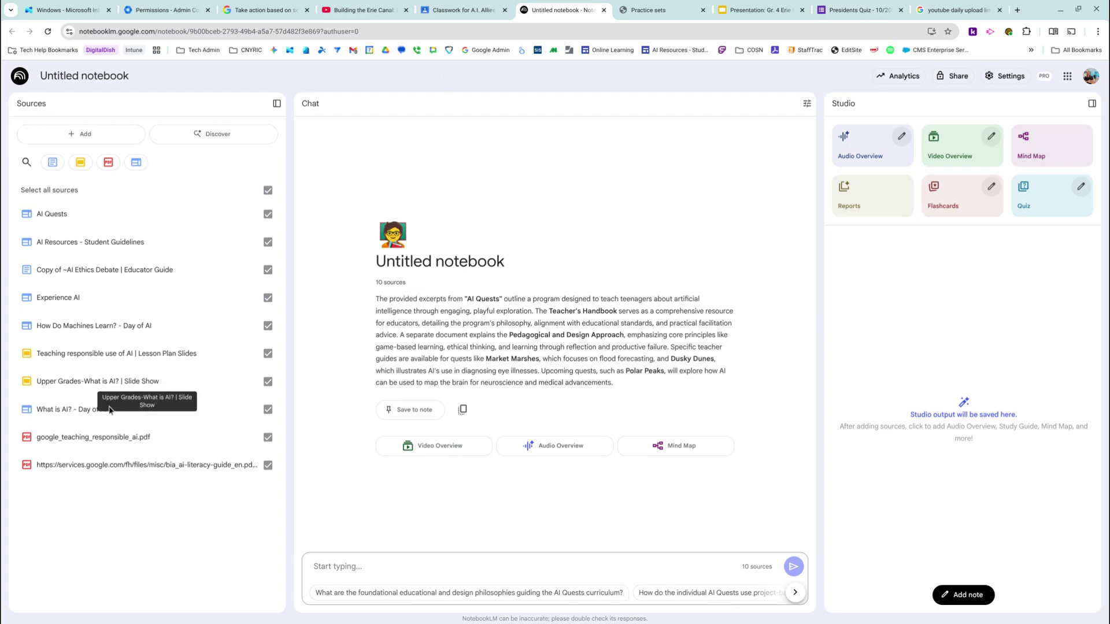
pyautogui.click(462, 10)
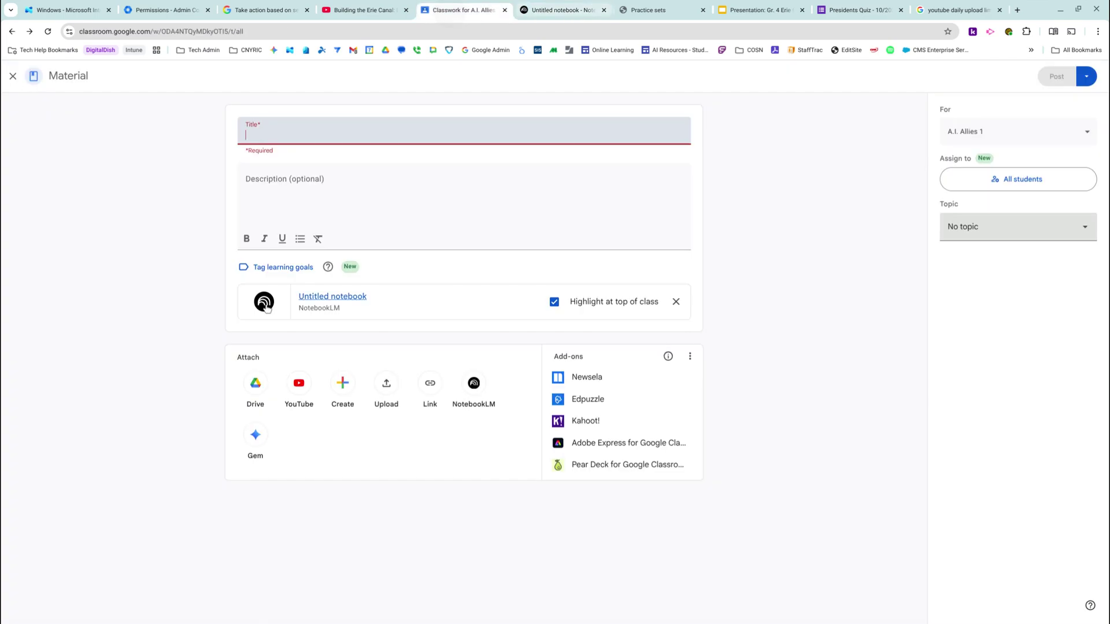
pyautogui.click(554, 10)
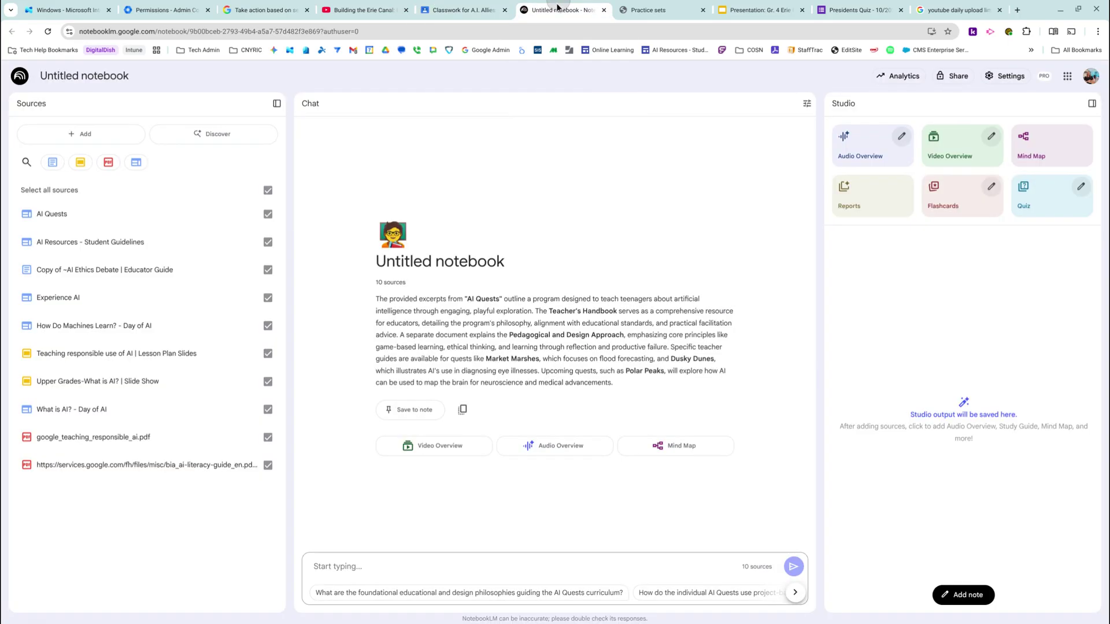
# Step: Rename the Untitled notebook to 'Science 7 Unit 1'
pyautogui.click(76, 72)
pyautogui.tripleClick(85, 75)
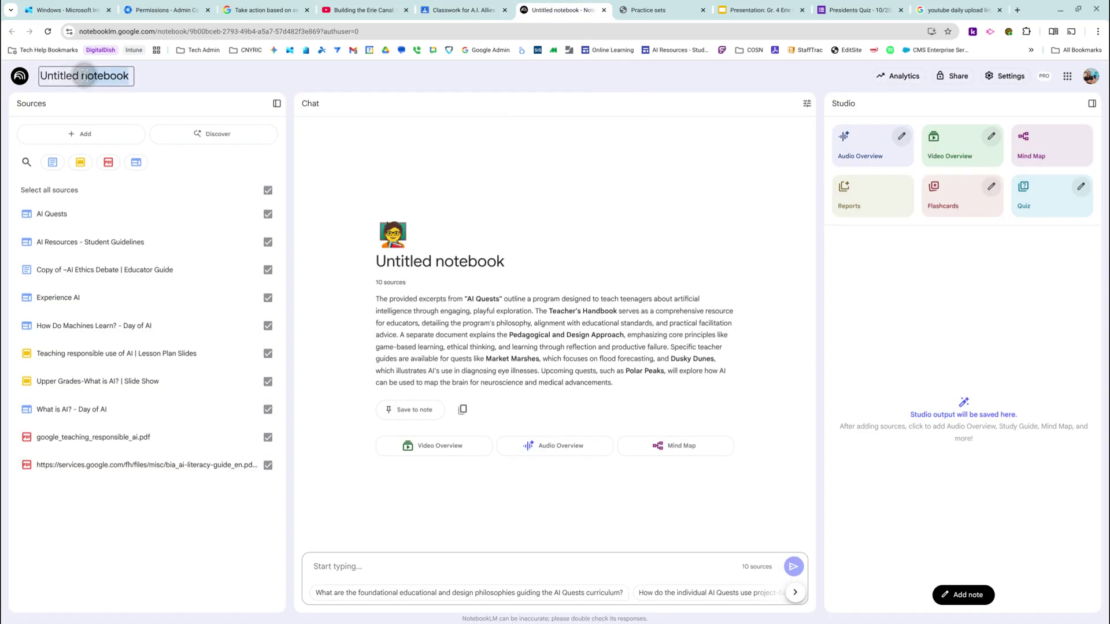
pyautogui.write('Science ')
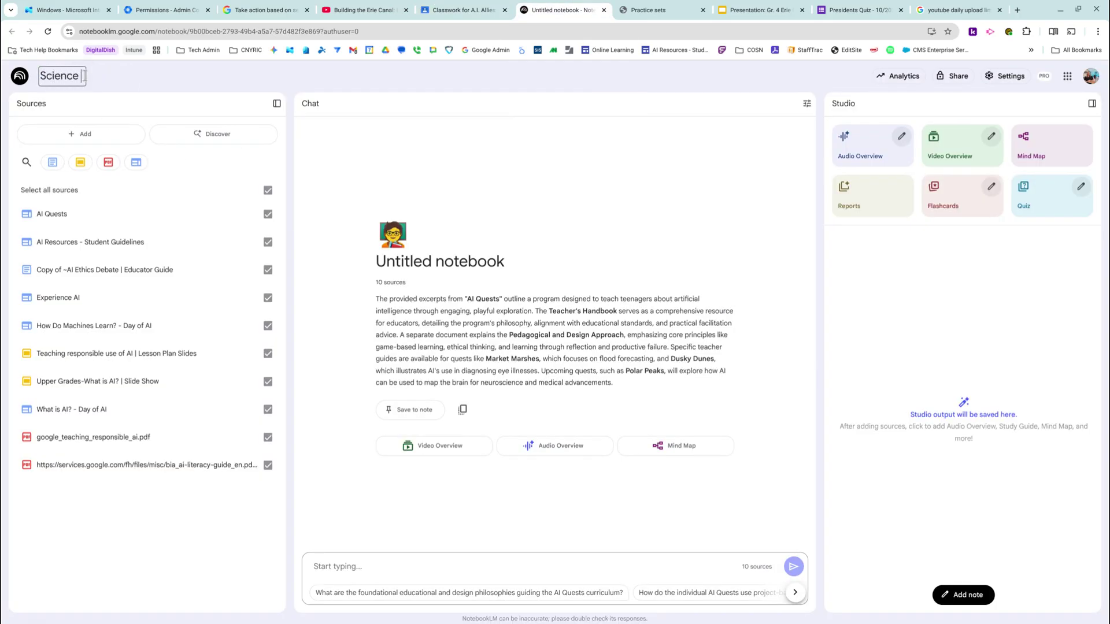
pyautogui.write('7 Unit 1')
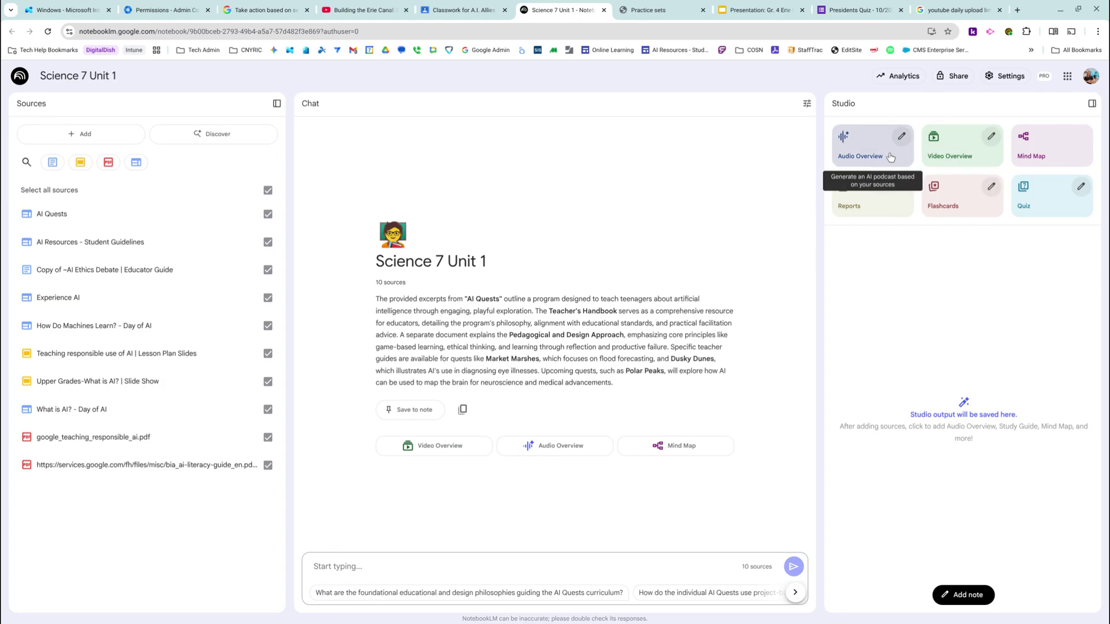
# Step: Generate flashcards, plus a second set customized to Fewer cards at Easy difficulty
pyautogui.click(978, 187)
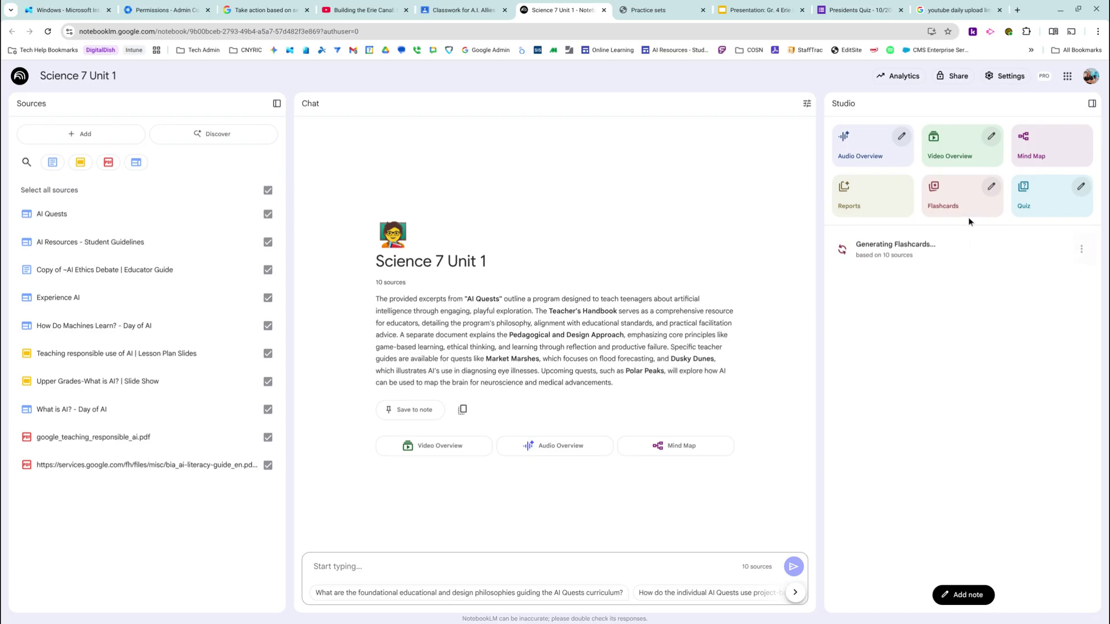
pyautogui.click(990, 186)
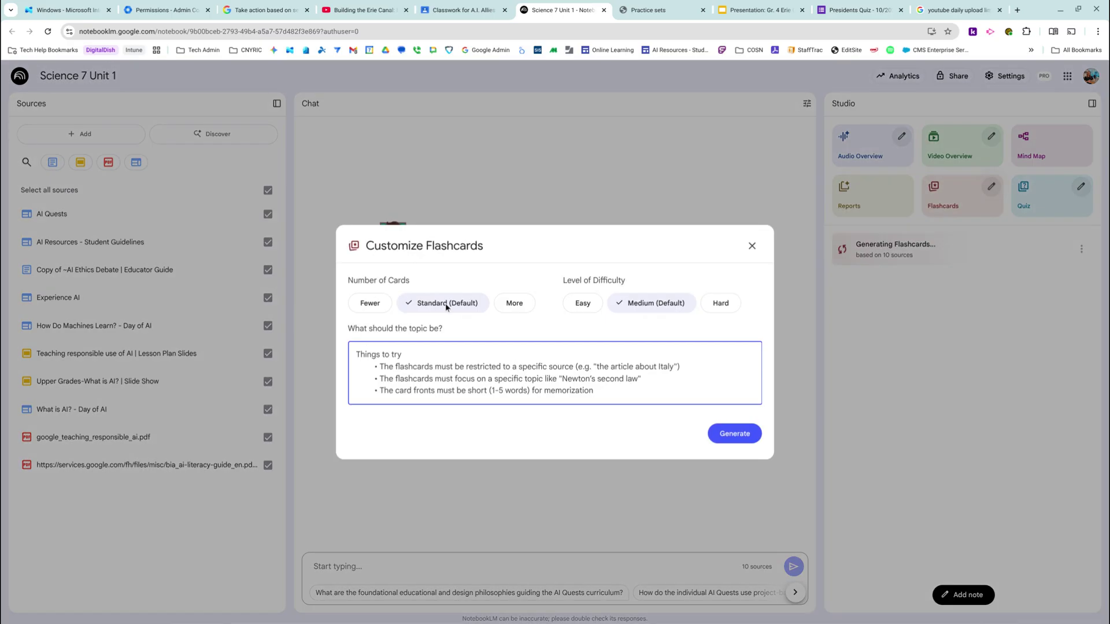
pyautogui.click(368, 303)
pyautogui.click(584, 309)
pyautogui.click(731, 436)
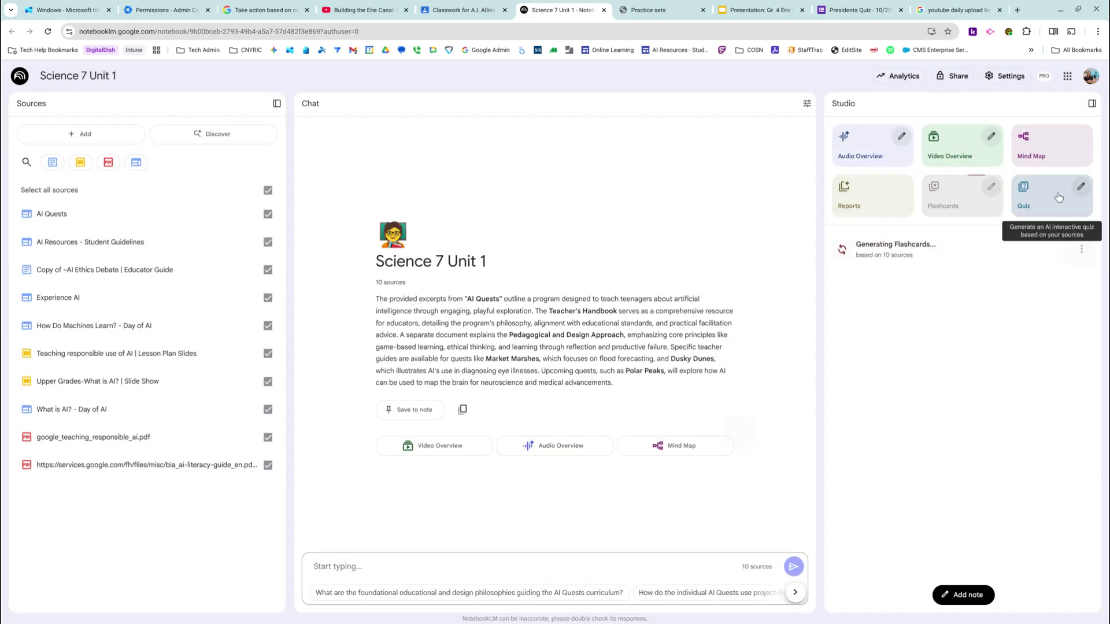
# Step: Generate a Fewer-question Easy quiz and a mind map of the sources
pyautogui.click(1080, 187)
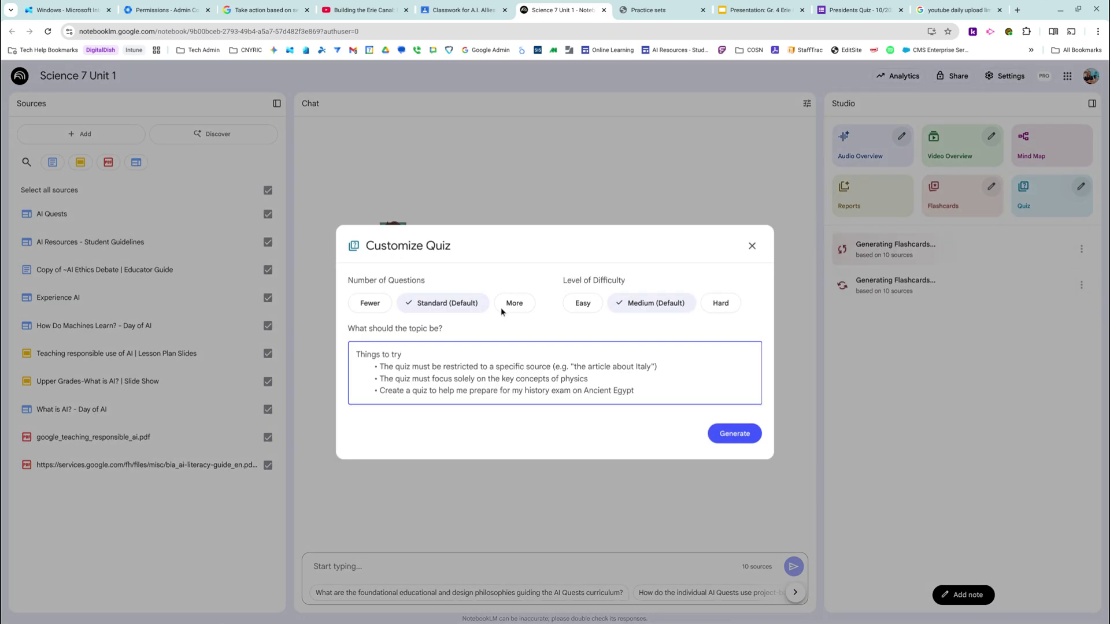
pyautogui.click(370, 302)
pyautogui.click(577, 307)
pyautogui.click(733, 434)
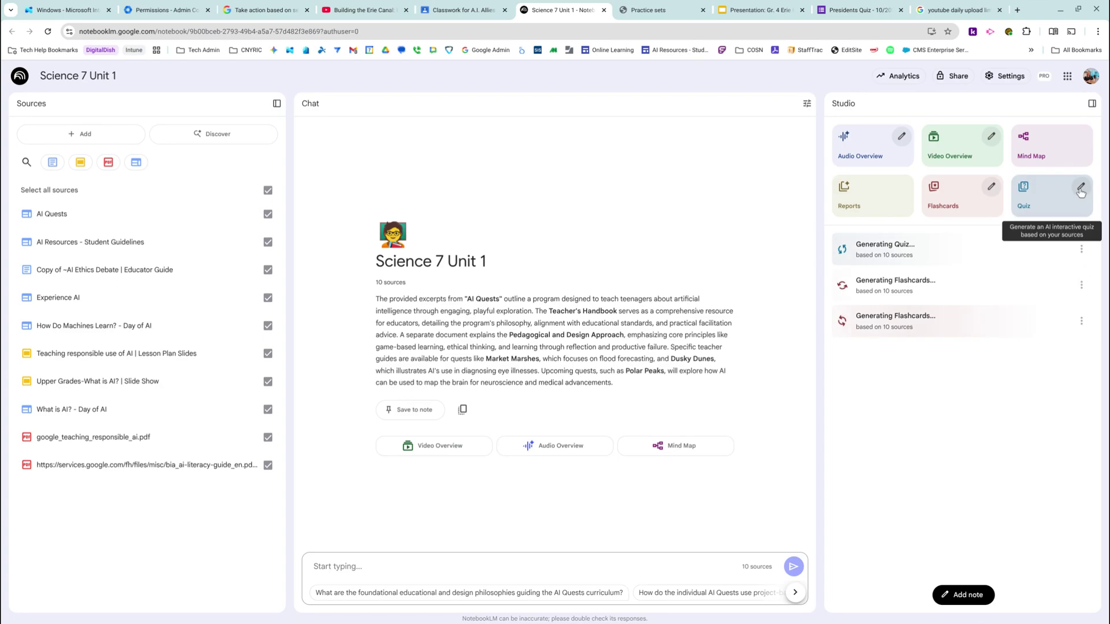
pyautogui.click(1055, 143)
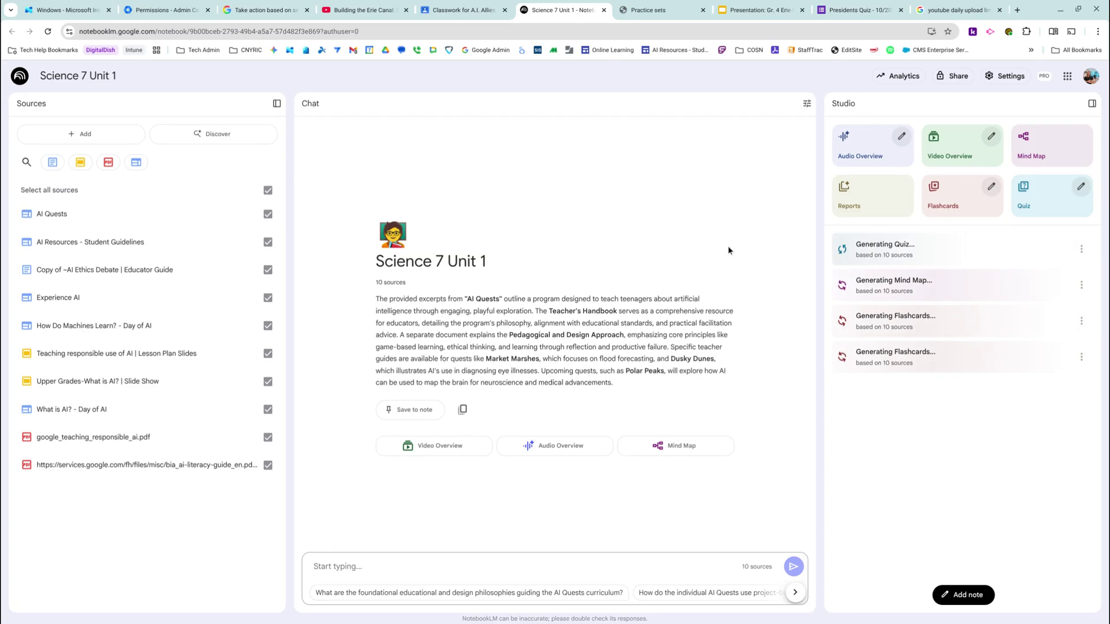
# Step: Title the material 'Notebook Chat Help for Unit 1', leave No topic, and post it
pyautogui.click(472, 8)
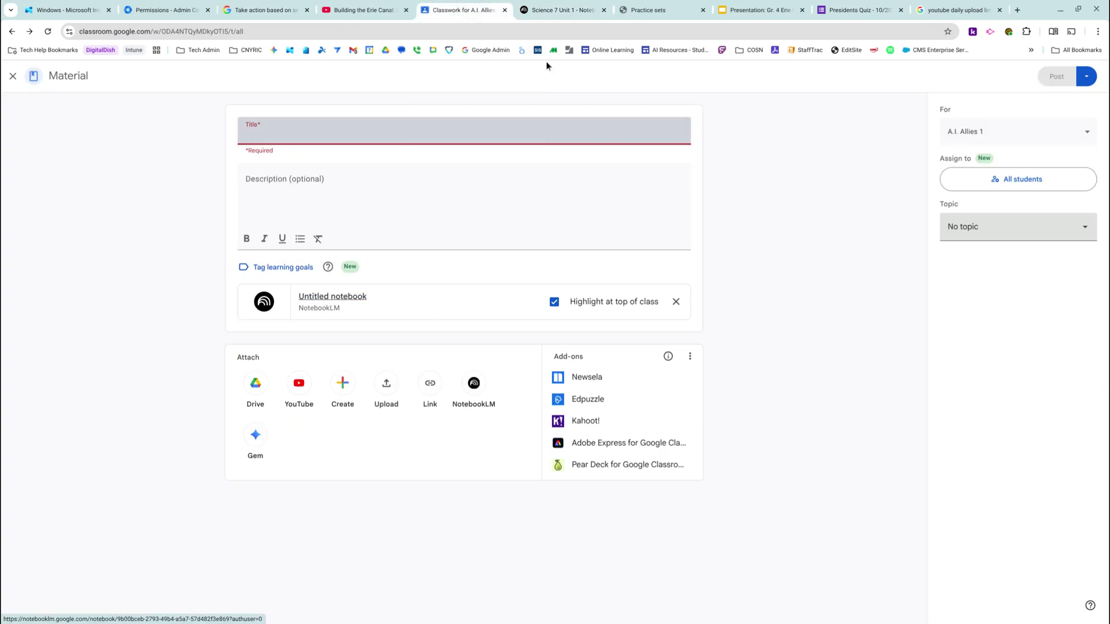
pyautogui.click(294, 132)
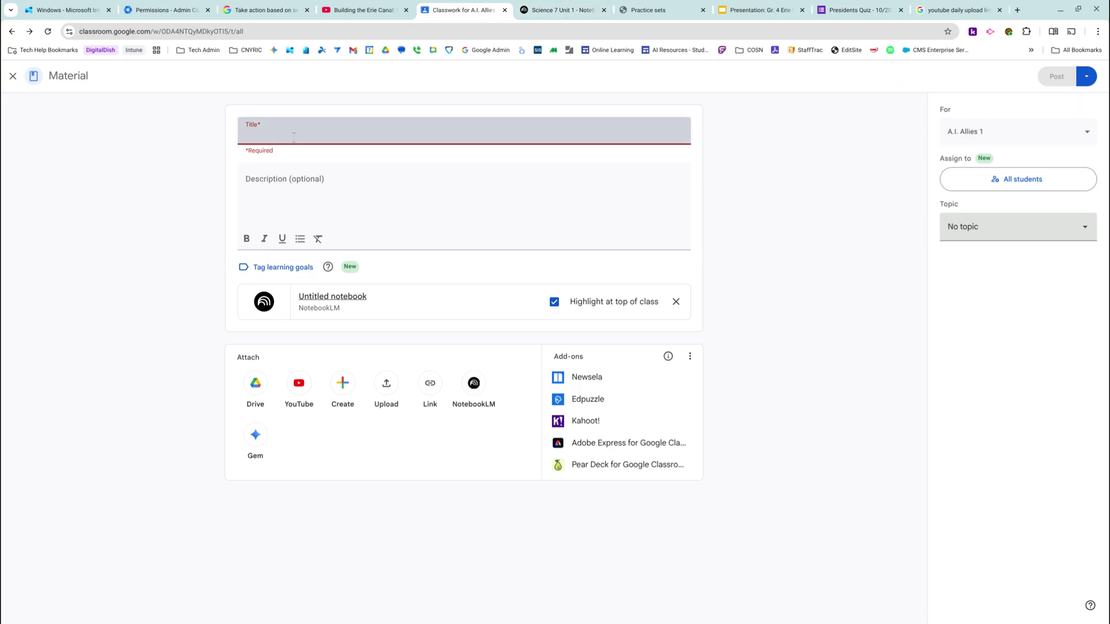
pyautogui.write('Notebook Chat Help for Unit 1')
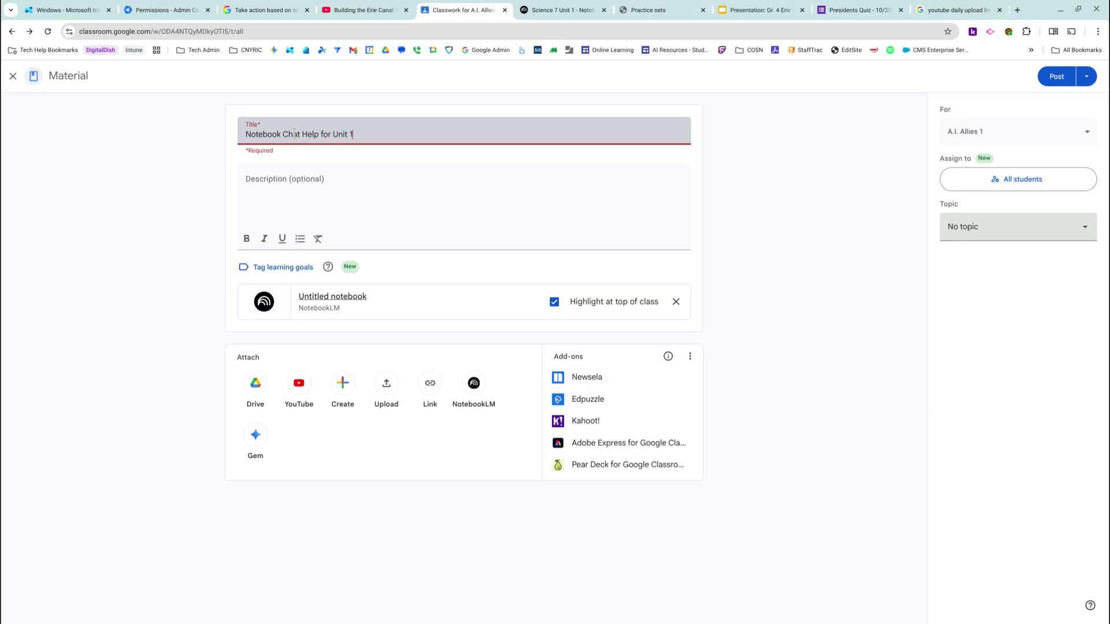
pyautogui.click(310, 178)
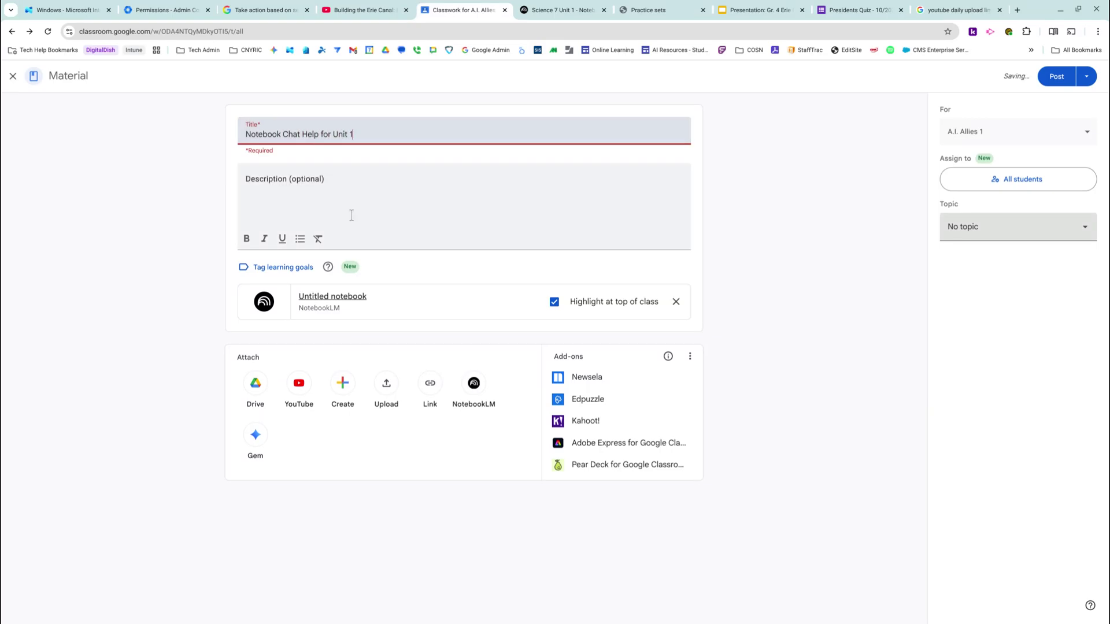
pyautogui.click(576, 272)
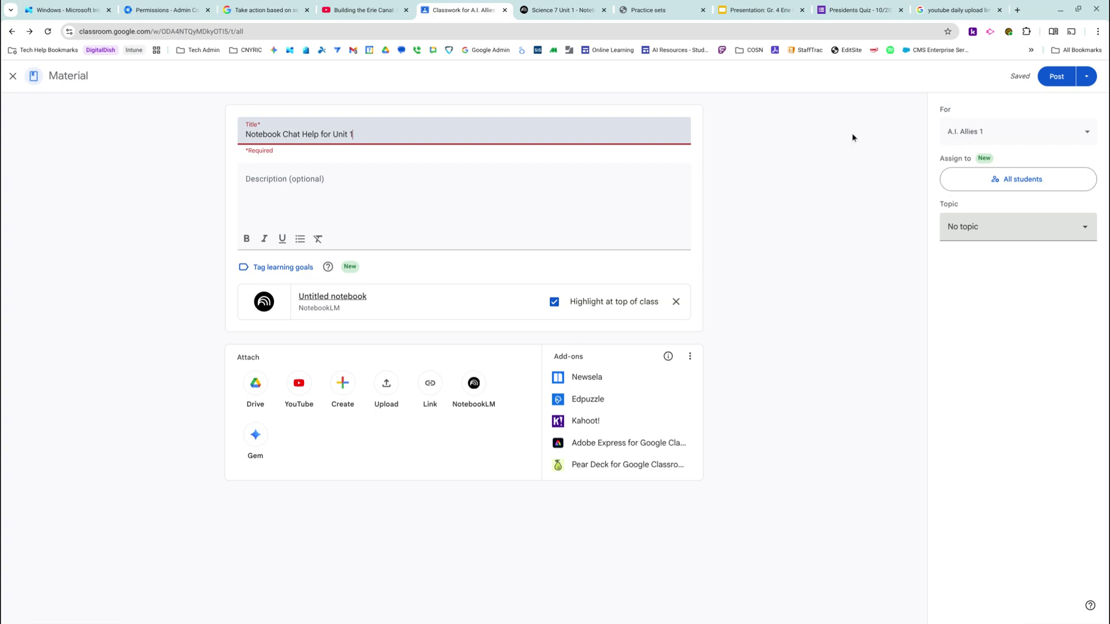
pyautogui.click(1003, 234)
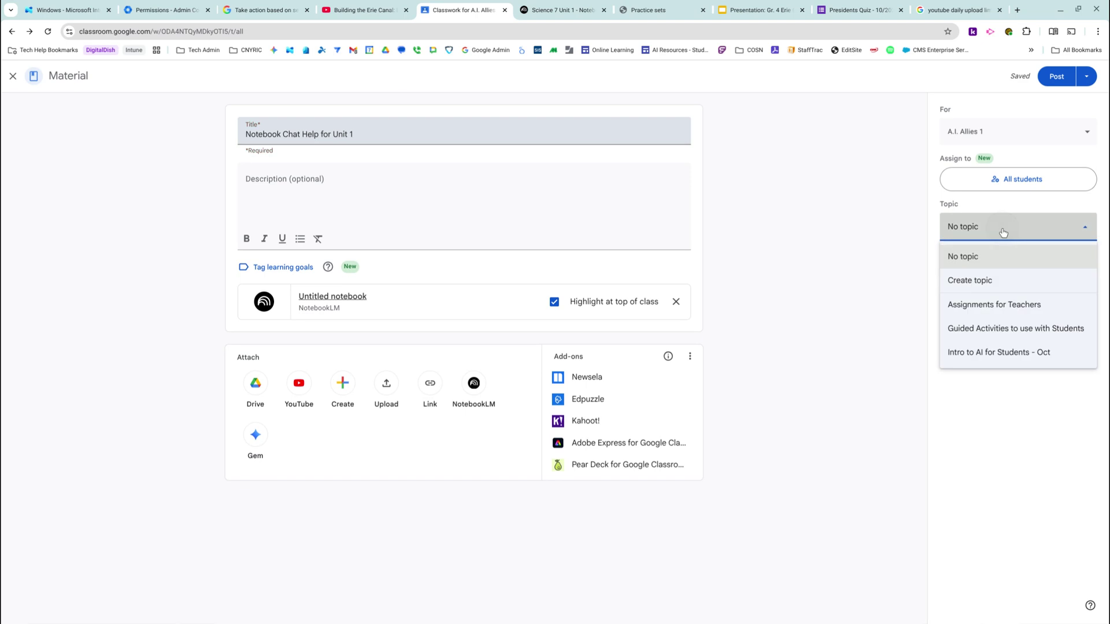
pyautogui.click(847, 216)
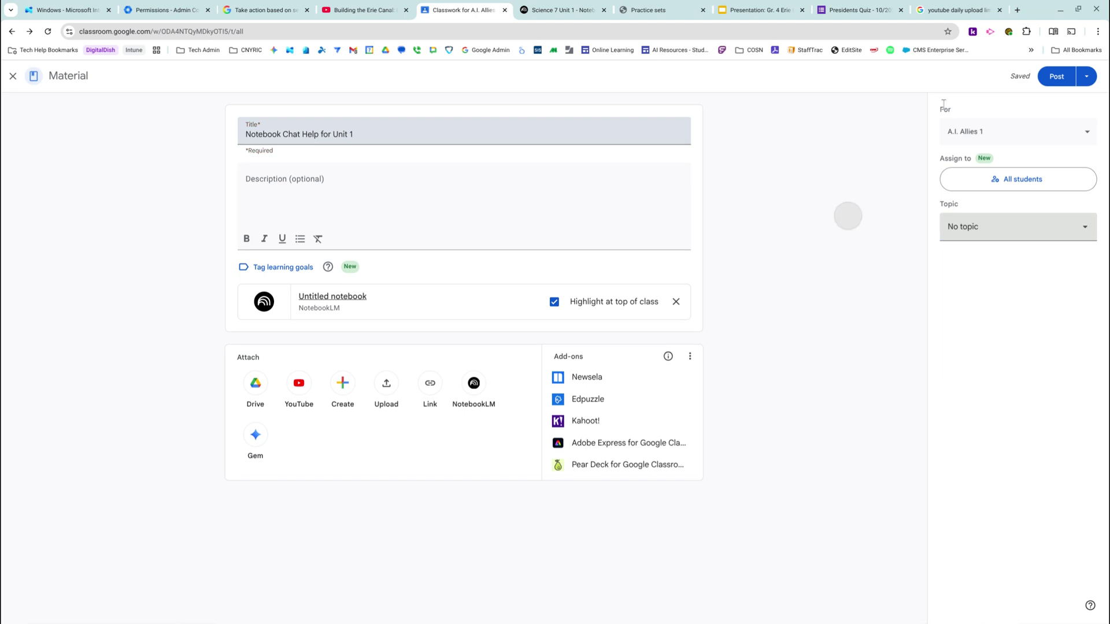
pyautogui.click(1060, 77)
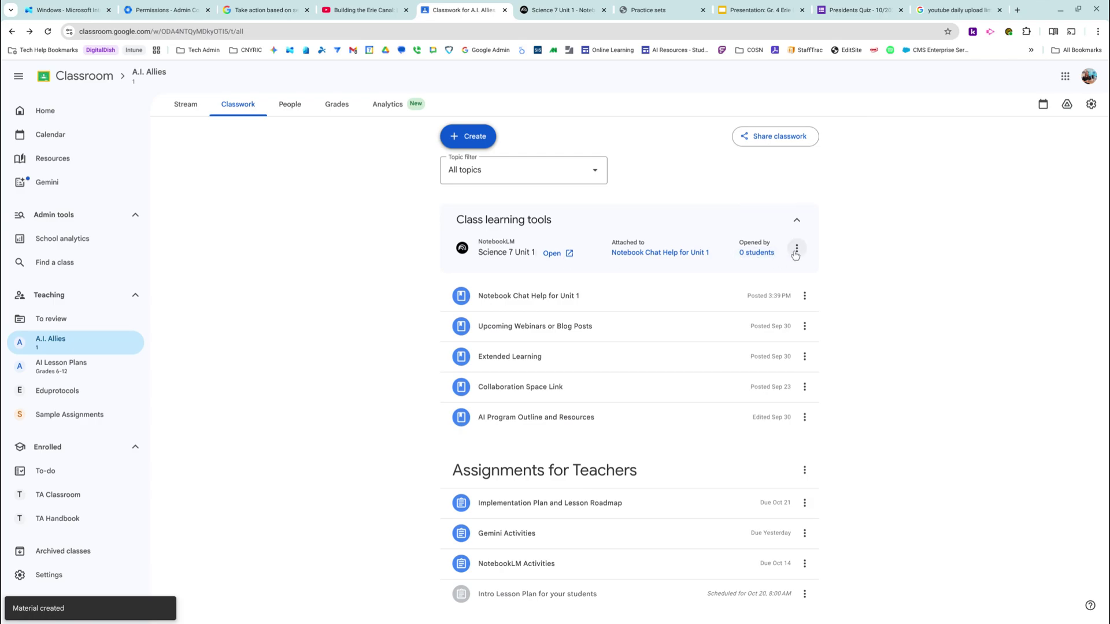
# Step: Review the Science 7 Unit 1 notebook's usage analytics
pyautogui.click(544, 7)
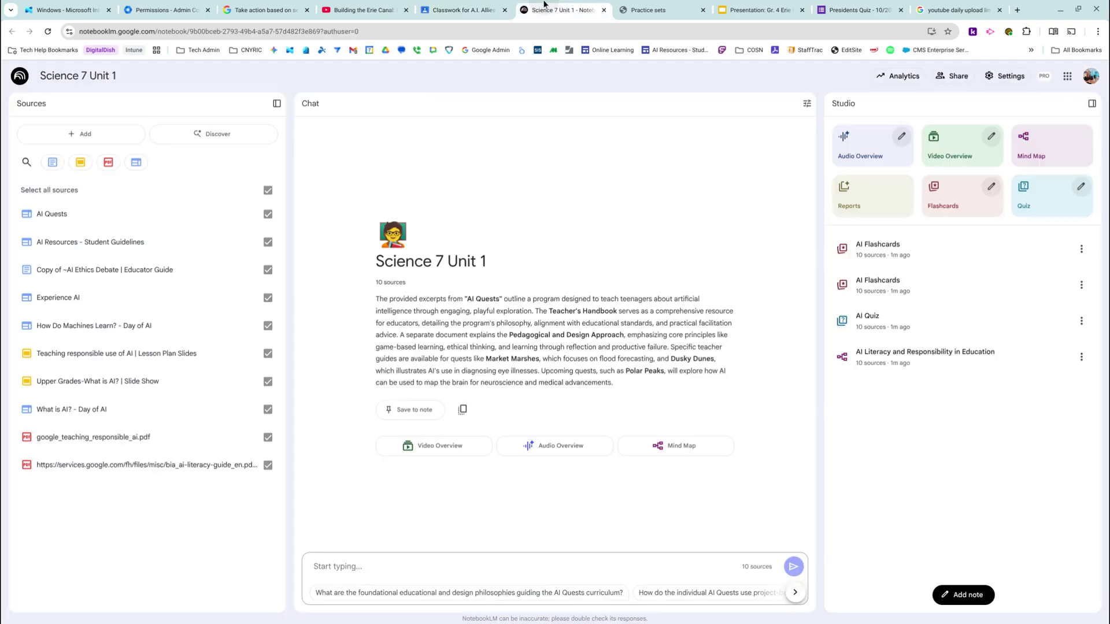
pyautogui.click(902, 77)
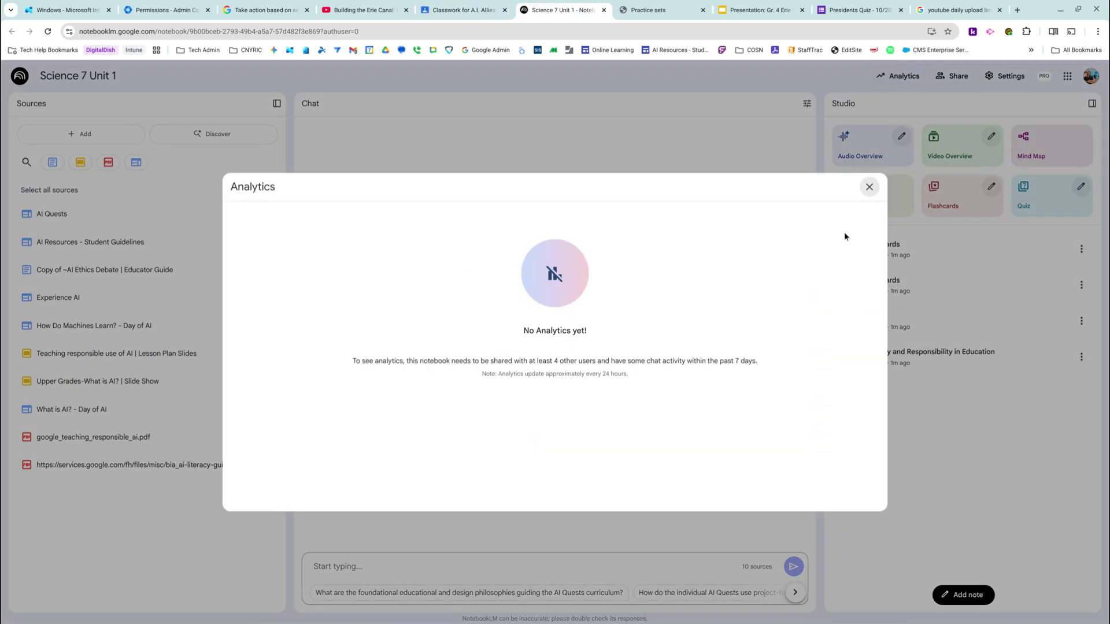
pyautogui.click(869, 187)
# Step: Restrict notebook viewers to Chat only access and save the sharing settings
pyautogui.click(952, 75)
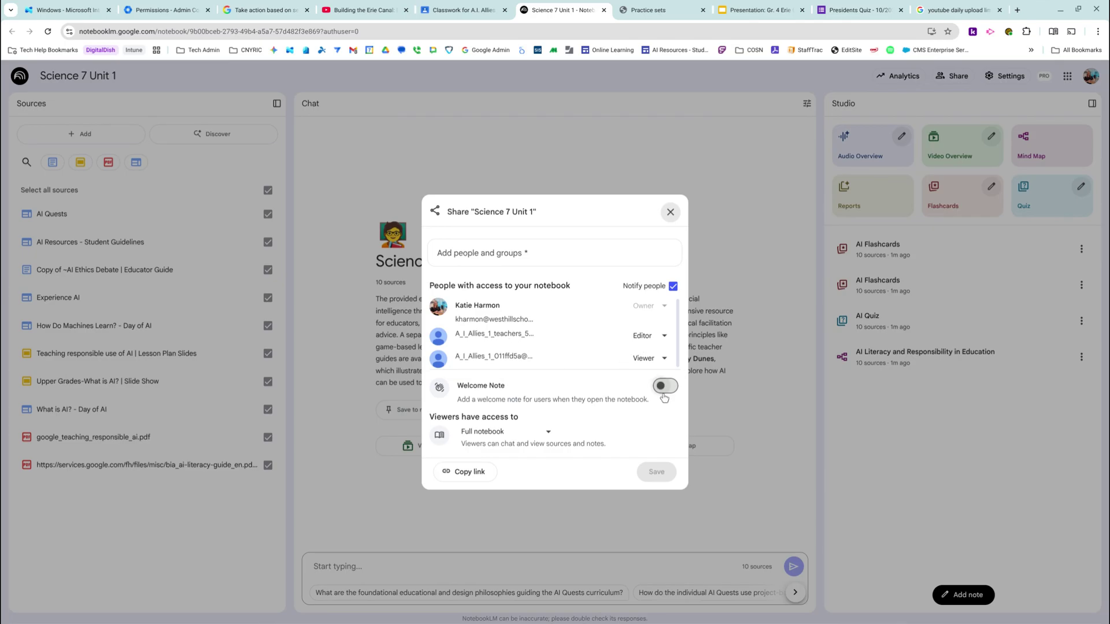
pyautogui.click(540, 431)
pyautogui.click(520, 480)
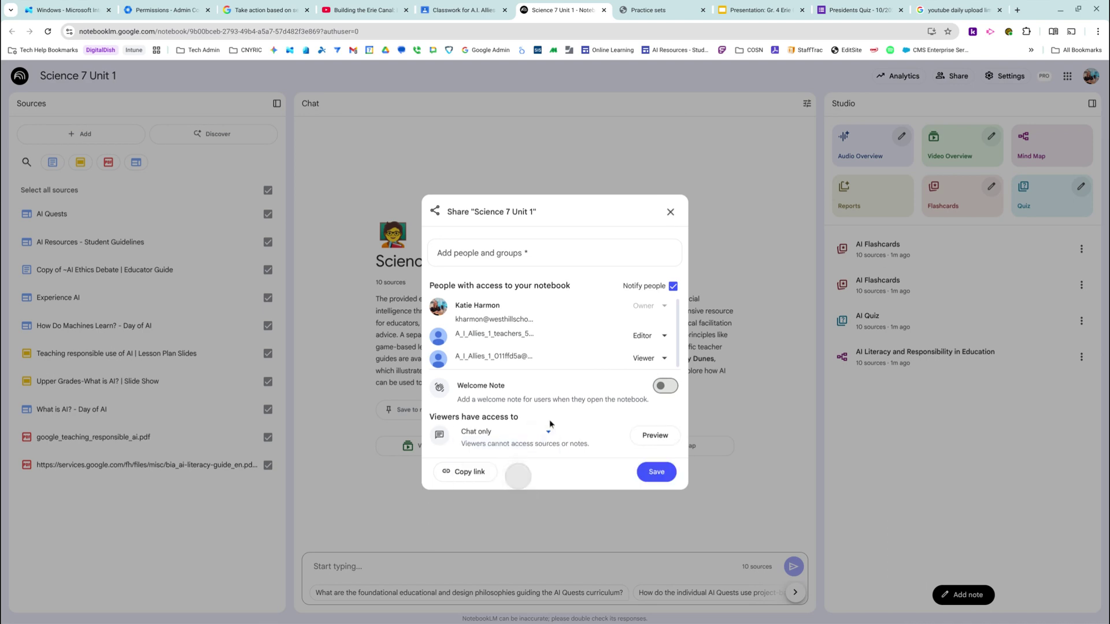
pyautogui.click(656, 471)
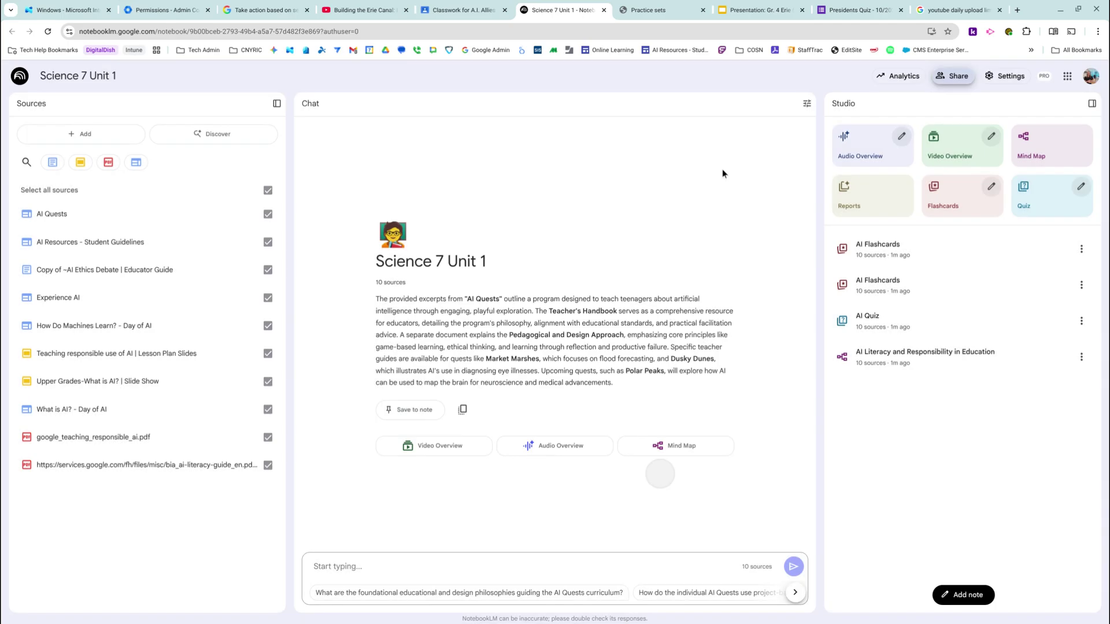
pyautogui.click(1006, 75)
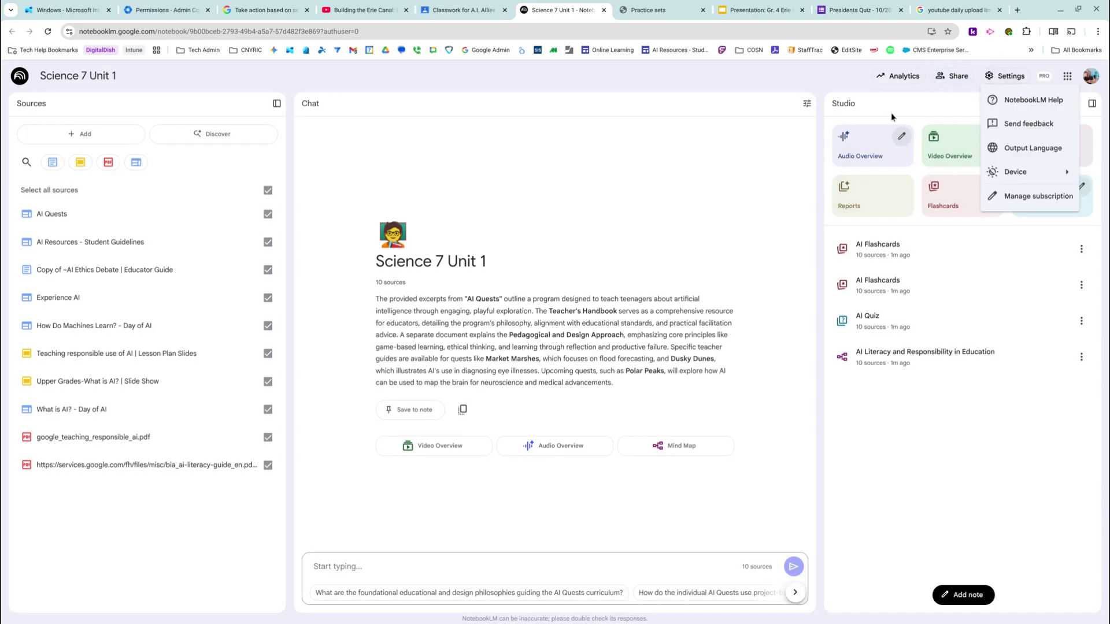
pyautogui.click(678, 148)
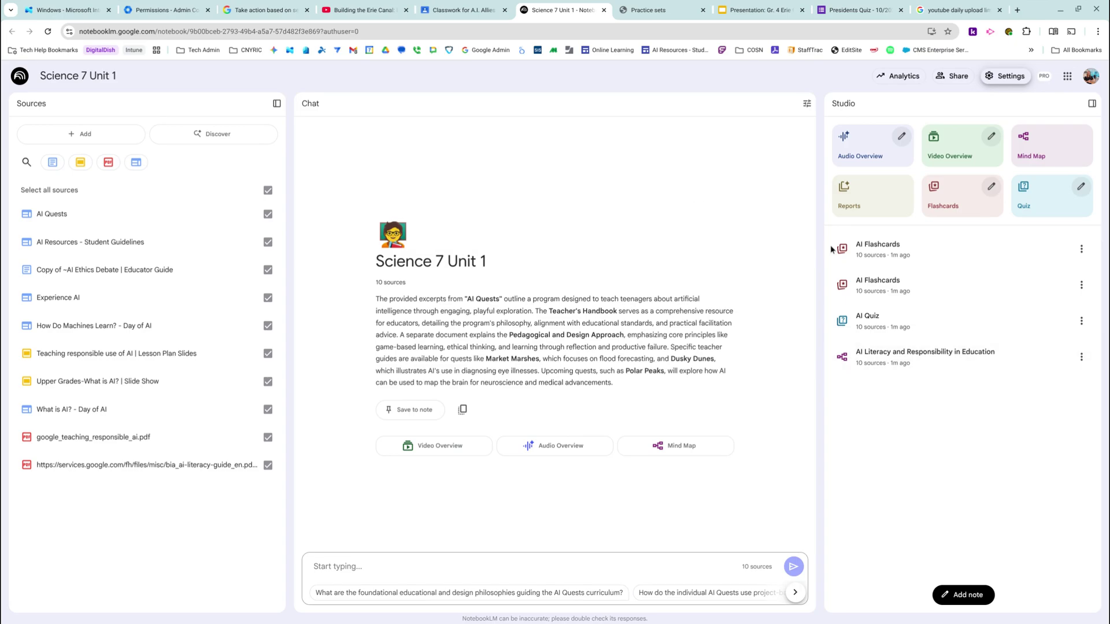
# Step: Generate a Study Guide report in English using the pre-filled description
pyautogui.click(870, 196)
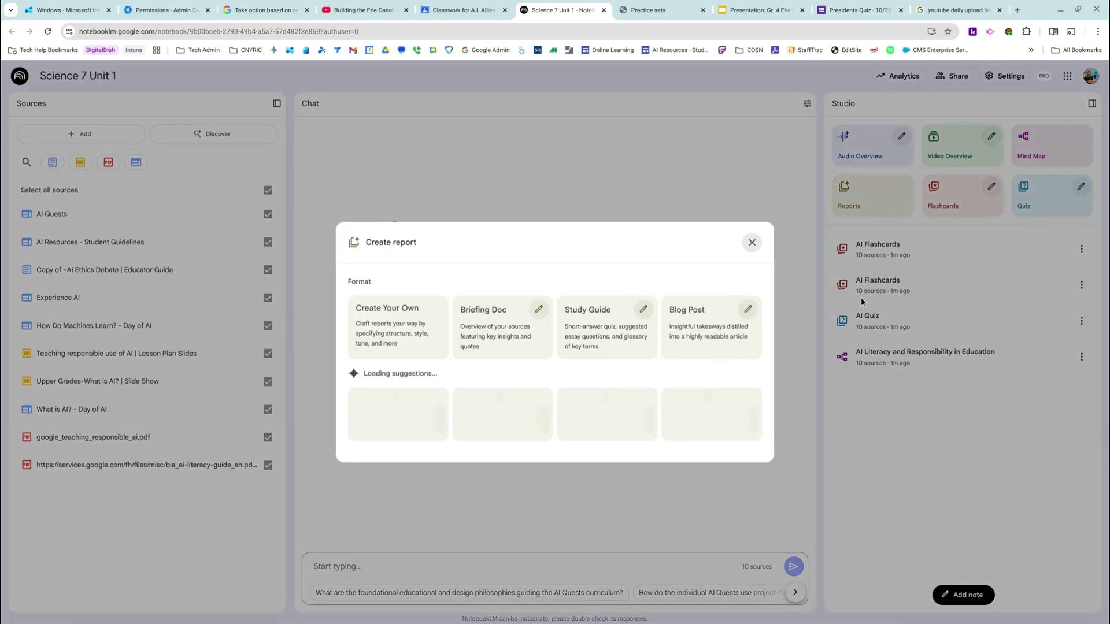
pyautogui.click(641, 312)
pyautogui.click(523, 323)
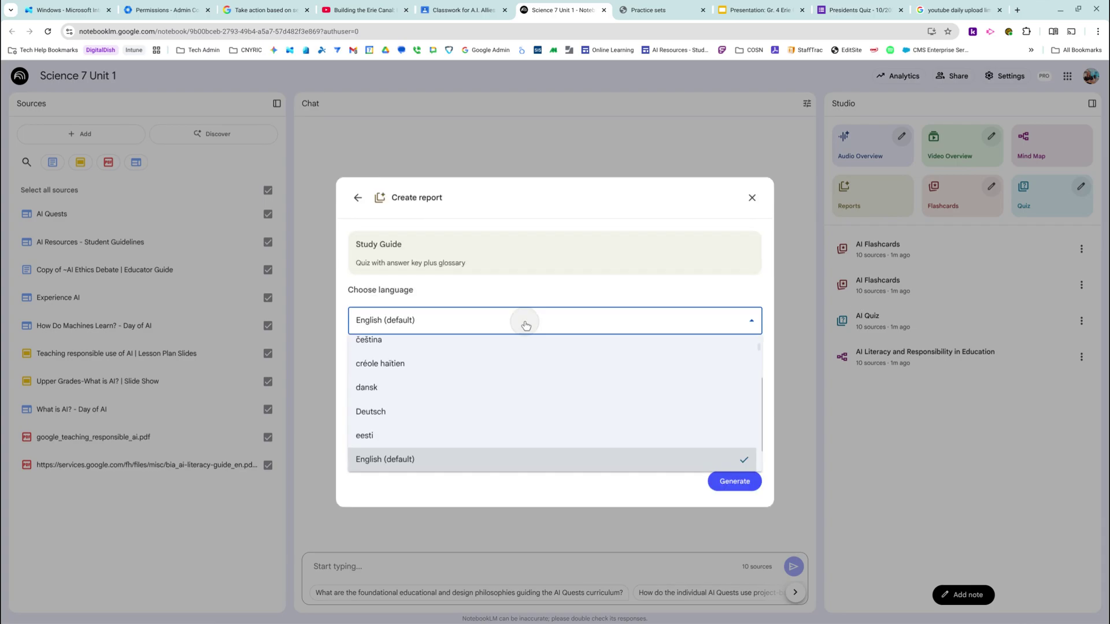
pyautogui.click(524, 324)
pyautogui.click(513, 429)
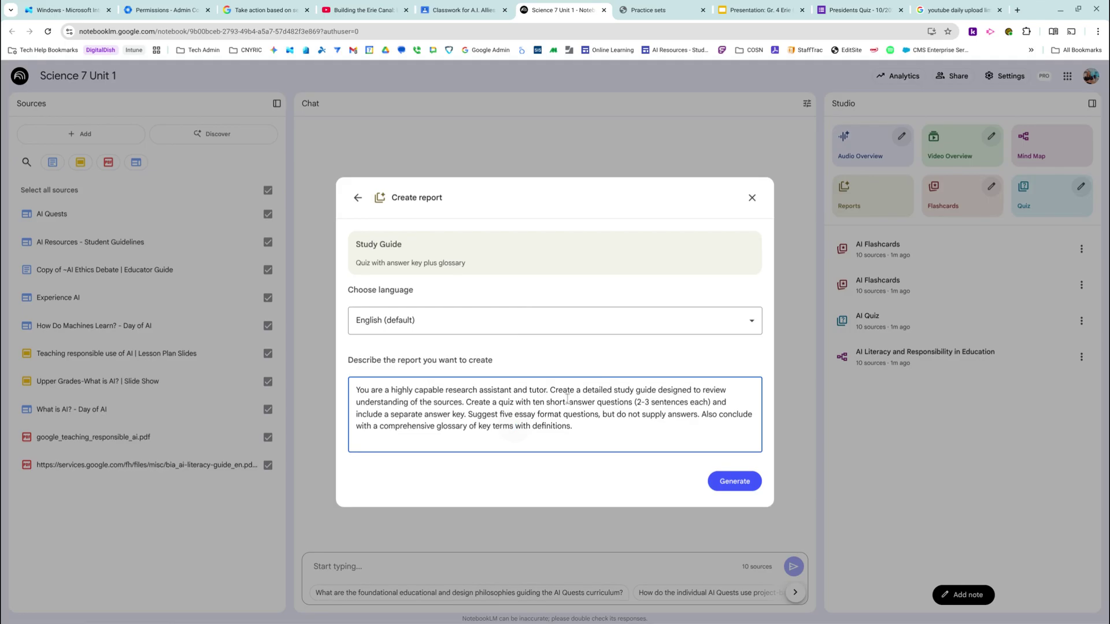
pyautogui.click(735, 483)
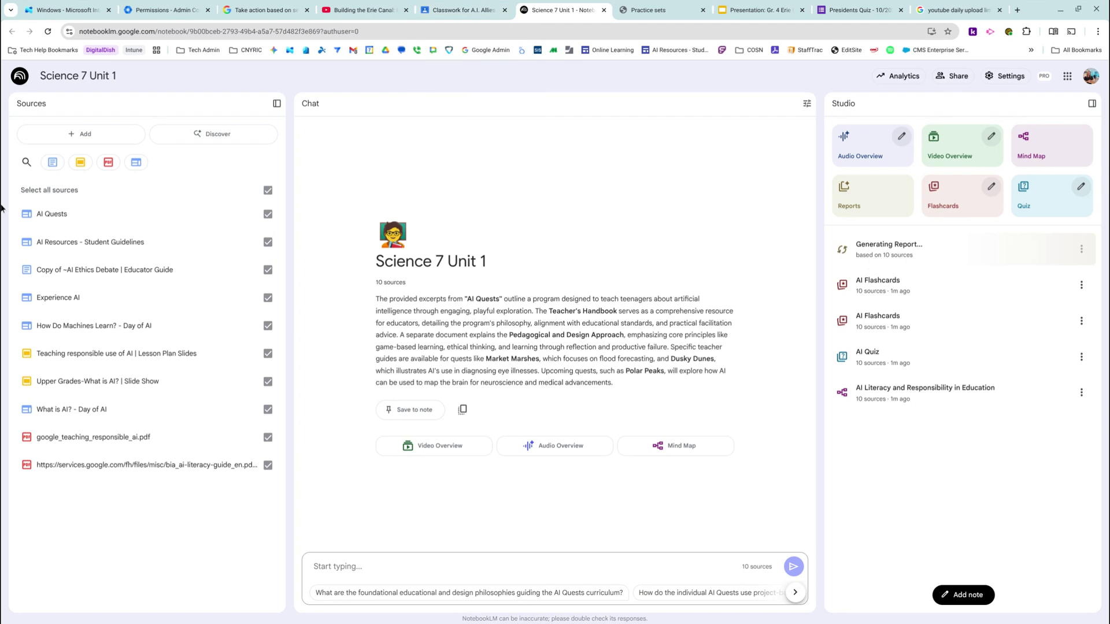
# Step: Bring the Westhill EdTech Helpbot notebook into the window and browse its 47 sources and chat answer
pyautogui.moveTo(0, 208); pyautogui.dragTo(462, 10)
pyautogui.scroll(-3, 182, 367)
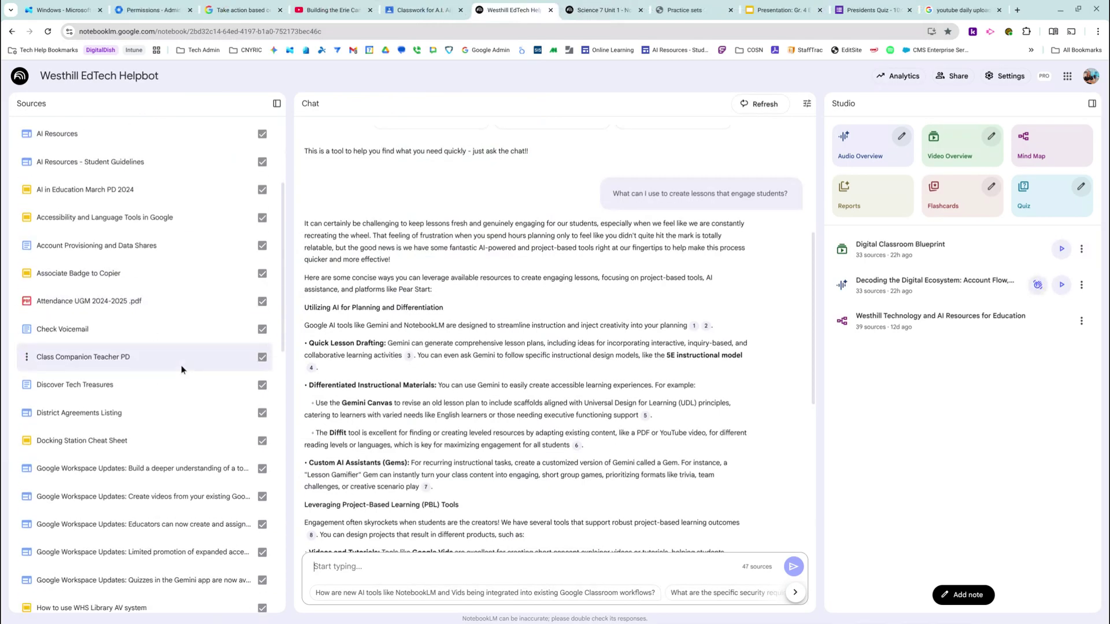
pyautogui.scroll(-7, 181, 365)
pyautogui.scroll(2, 90, 191)
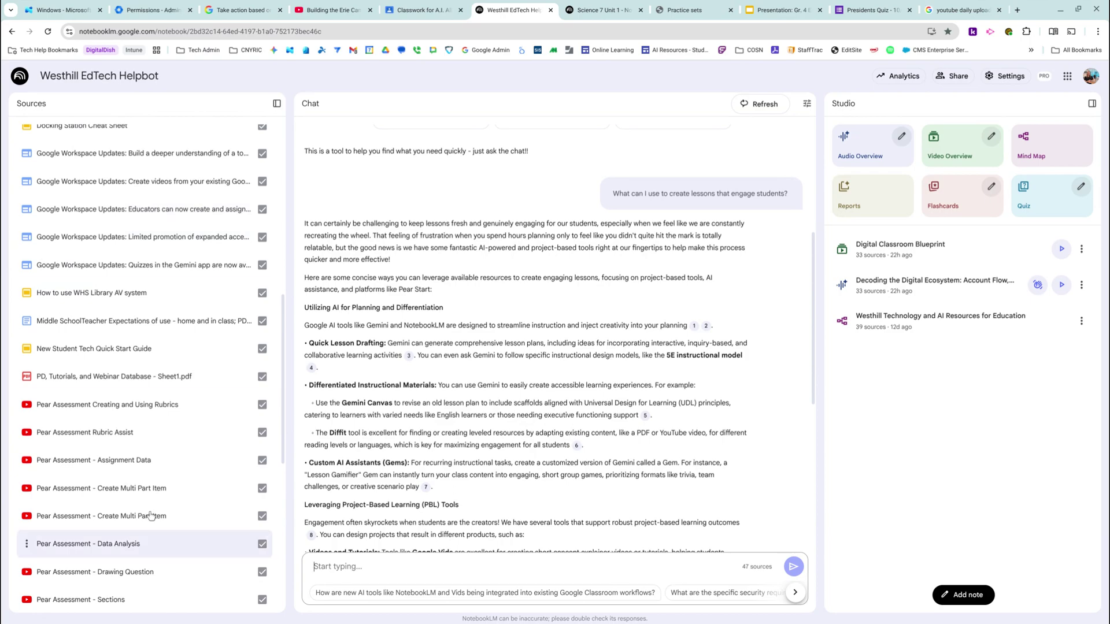
pyautogui.scroll(8, 167, 497)
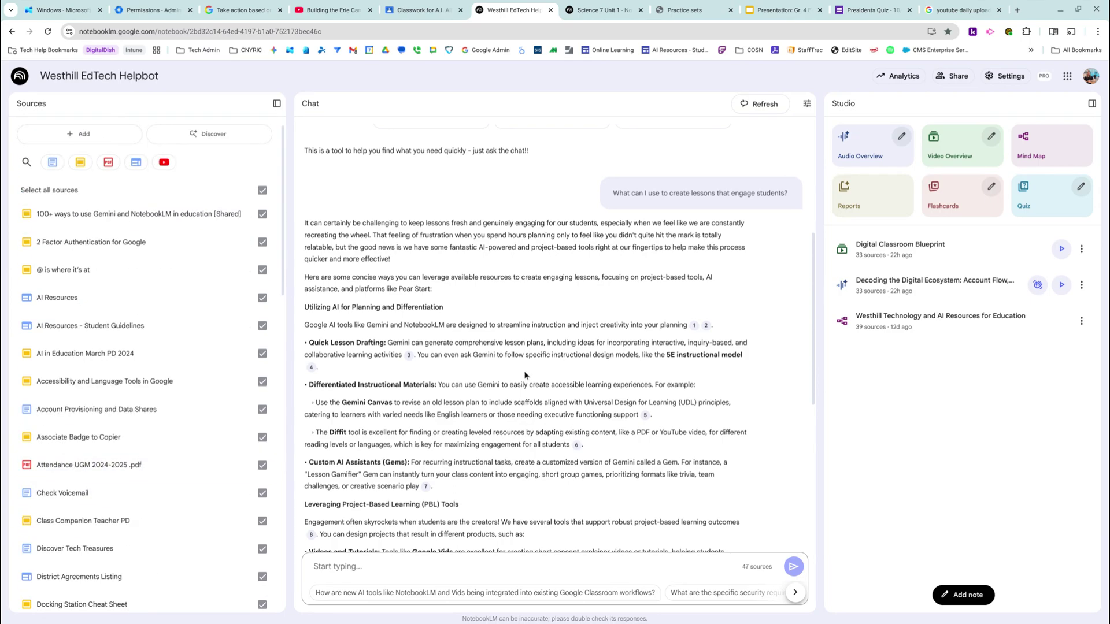
pyautogui.scroll(-1, 525, 377)
pyautogui.scroll(-1, 525, 376)
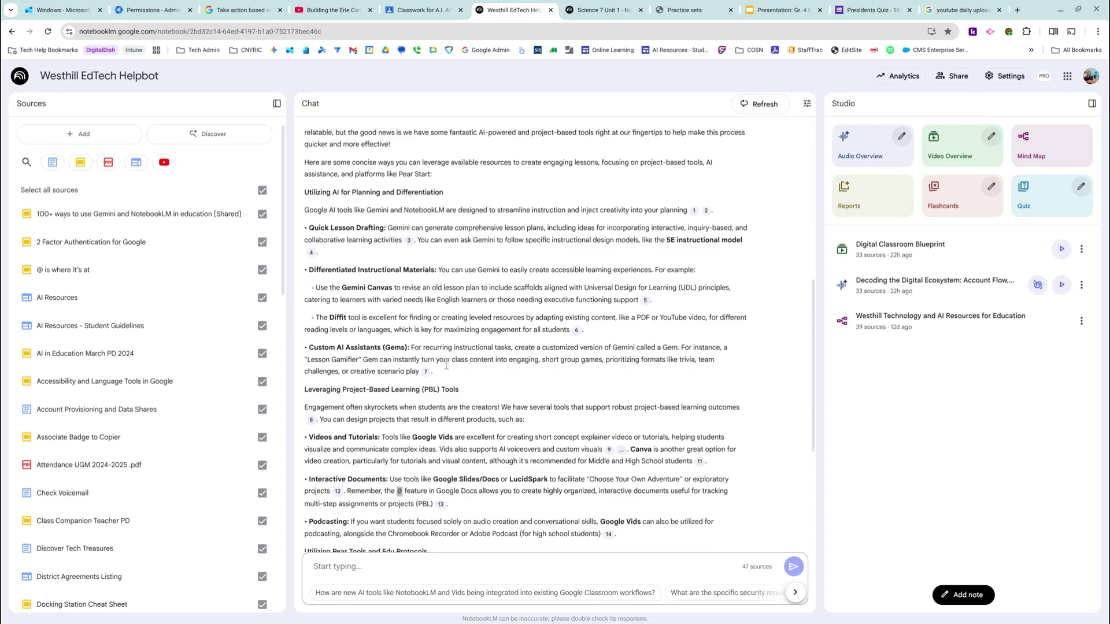
pyautogui.scroll(-5, 457, 410)
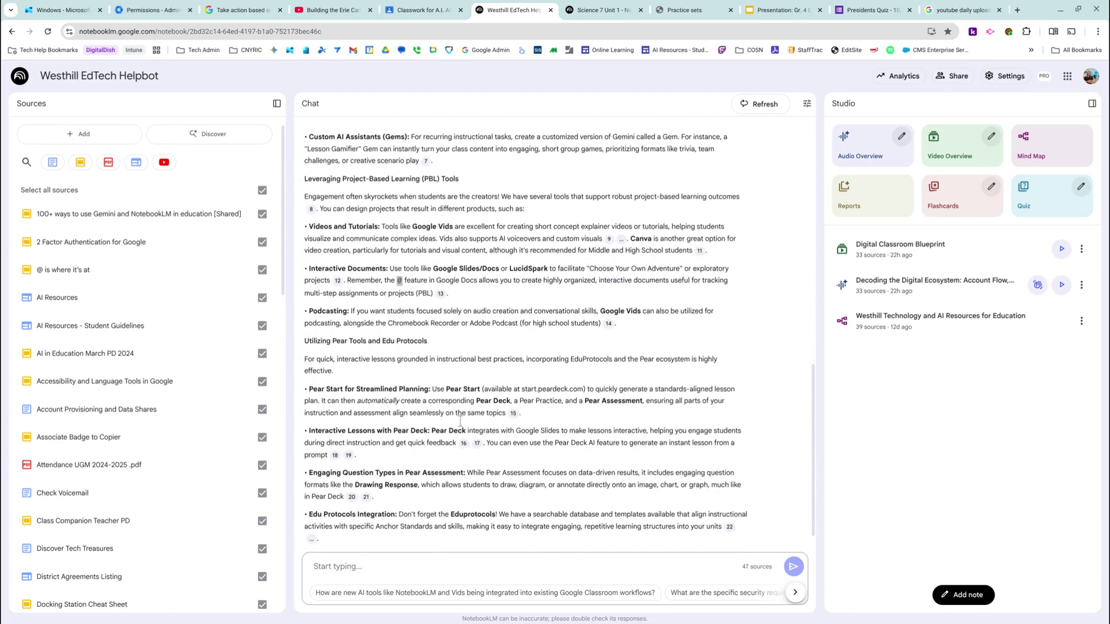
pyautogui.scroll(3, 461, 420)
pyautogui.scroll(8, 461, 420)
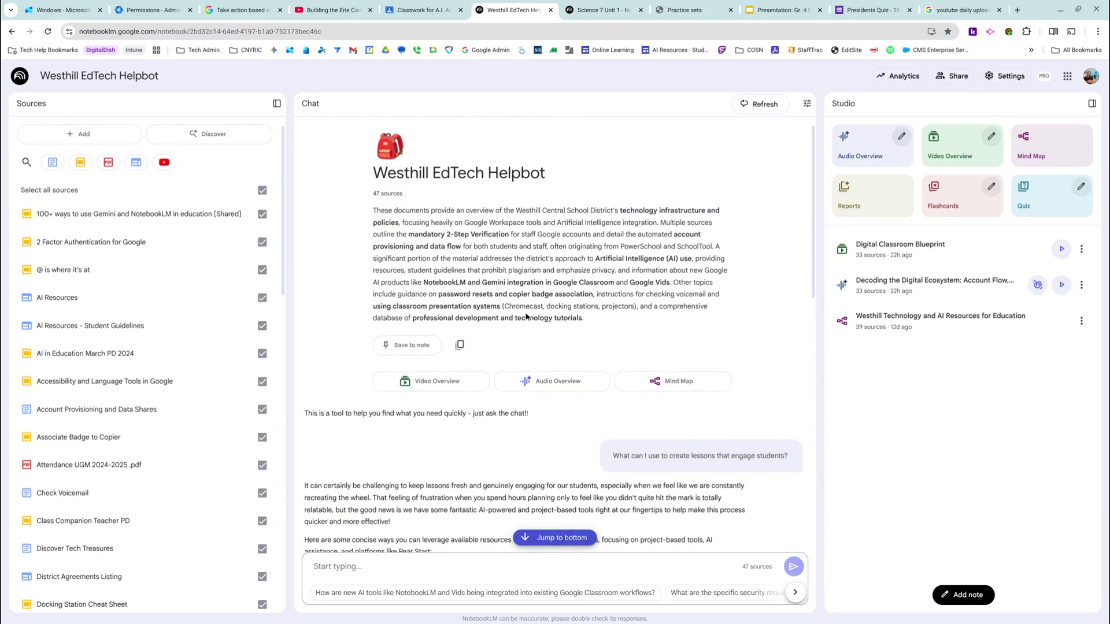
pyautogui.scroll(-1, 420, 433)
pyautogui.scroll(-2, 421, 433)
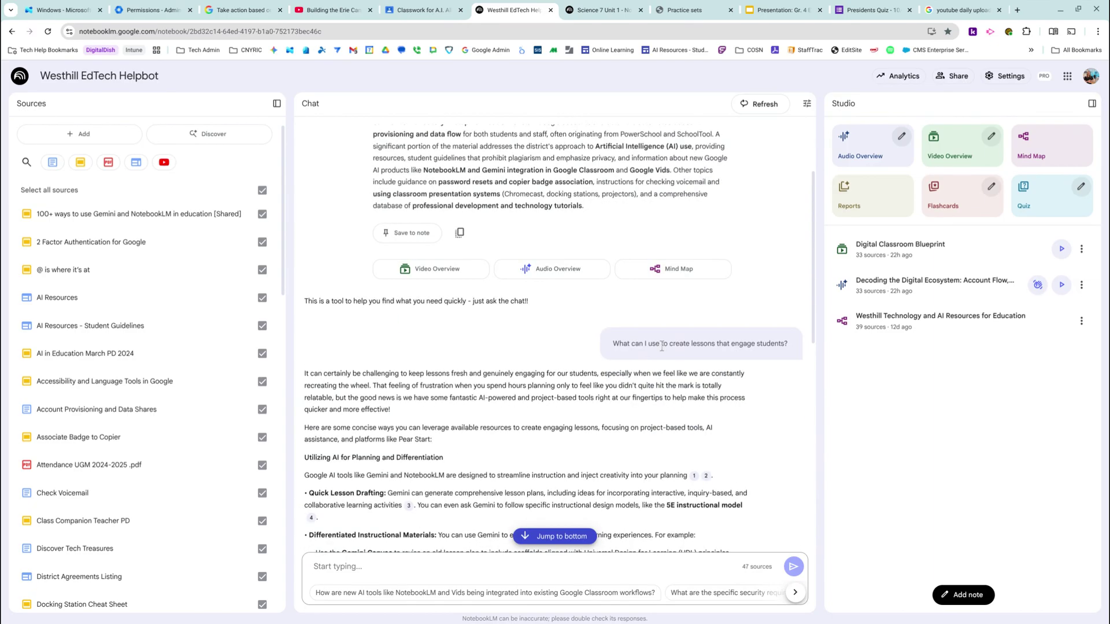
pyautogui.scroll(-4, 495, 412)
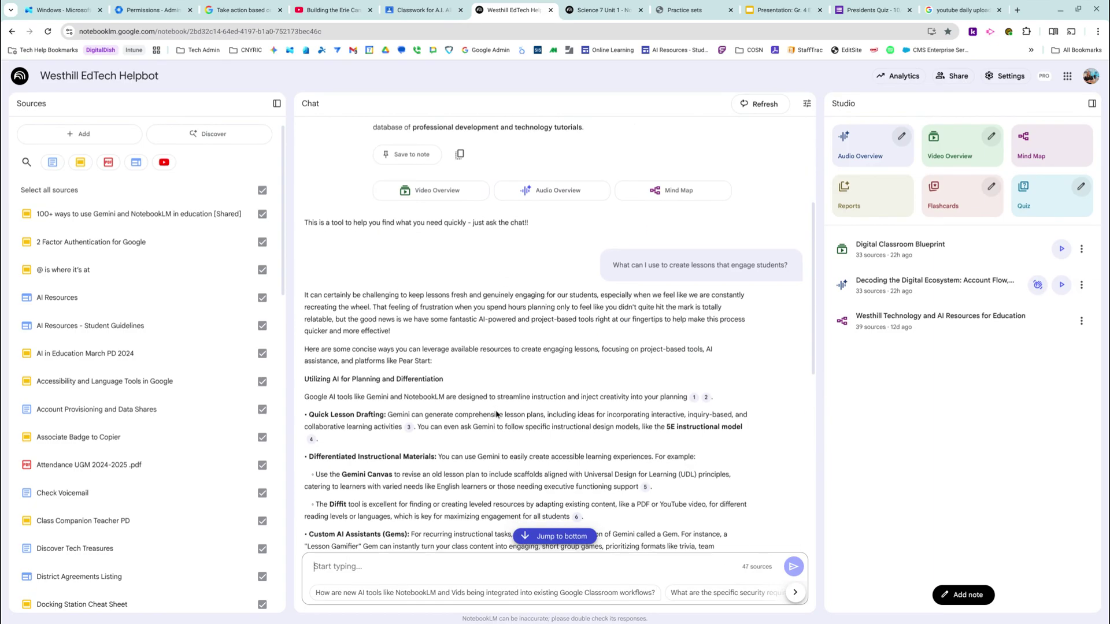
pyautogui.scroll(-2, 495, 414)
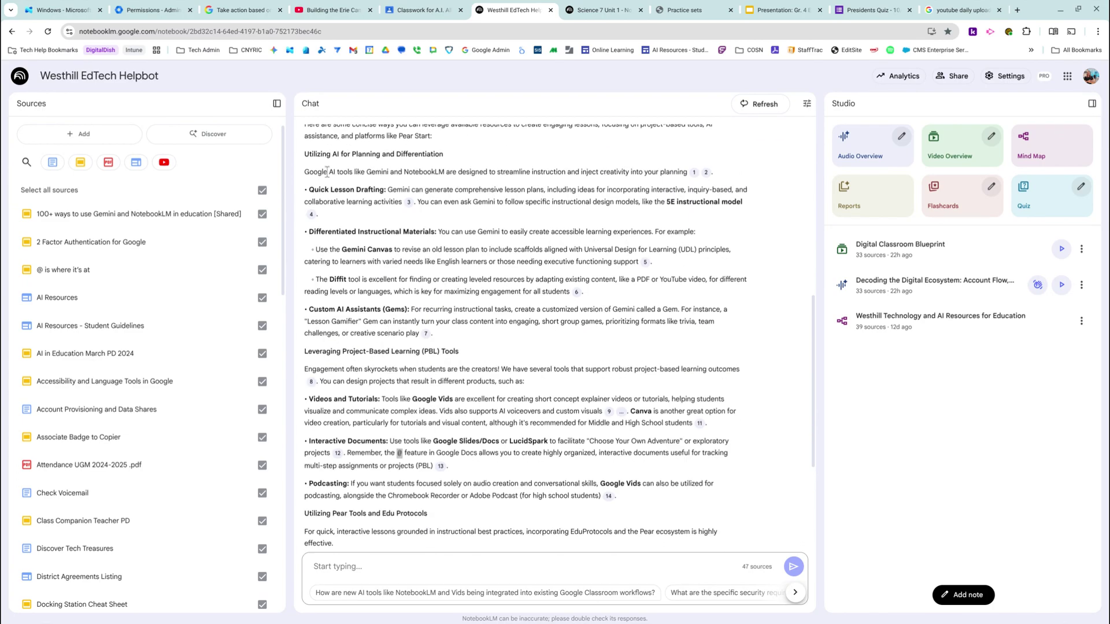
# Step: Highlight the passages about Gemini and NotebookLM in the engaging-lessons answer
pyautogui.moveTo(337, 172); pyautogui.dragTo(441, 172)
pyautogui.scroll(-1, 470, 422)
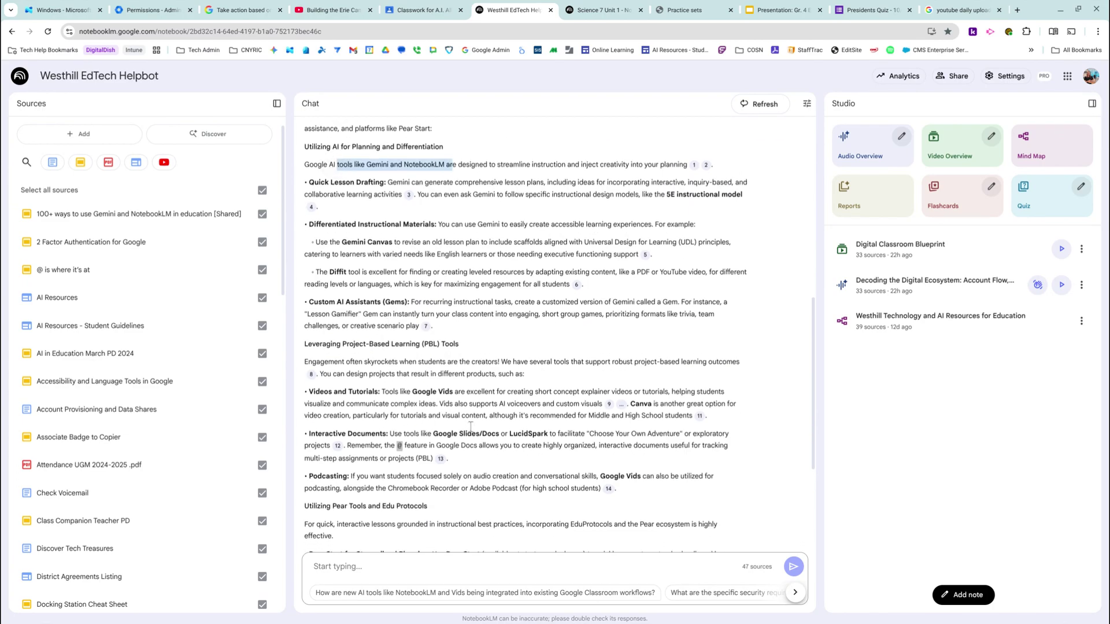
pyautogui.moveTo(315, 287); pyautogui.dragTo(466, 296)
pyautogui.scroll(-2, 421, 409)
pyautogui.scroll(15, 446, 412)
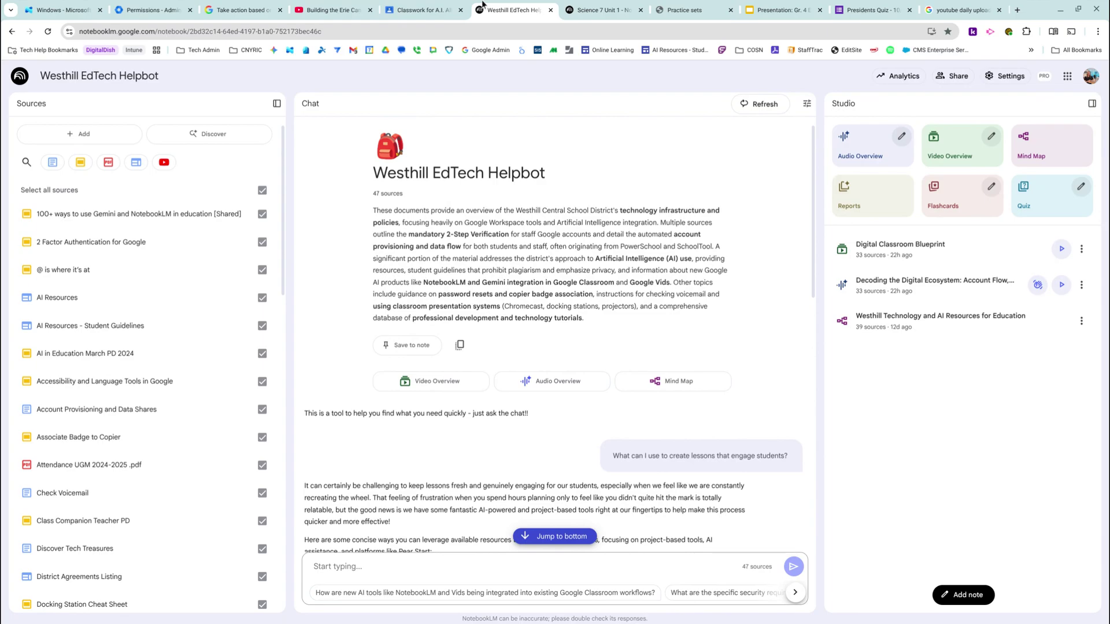
# Step: From the Classwork page, start a new material with a Gem and show the class content choices
pyautogui.click(431, 8)
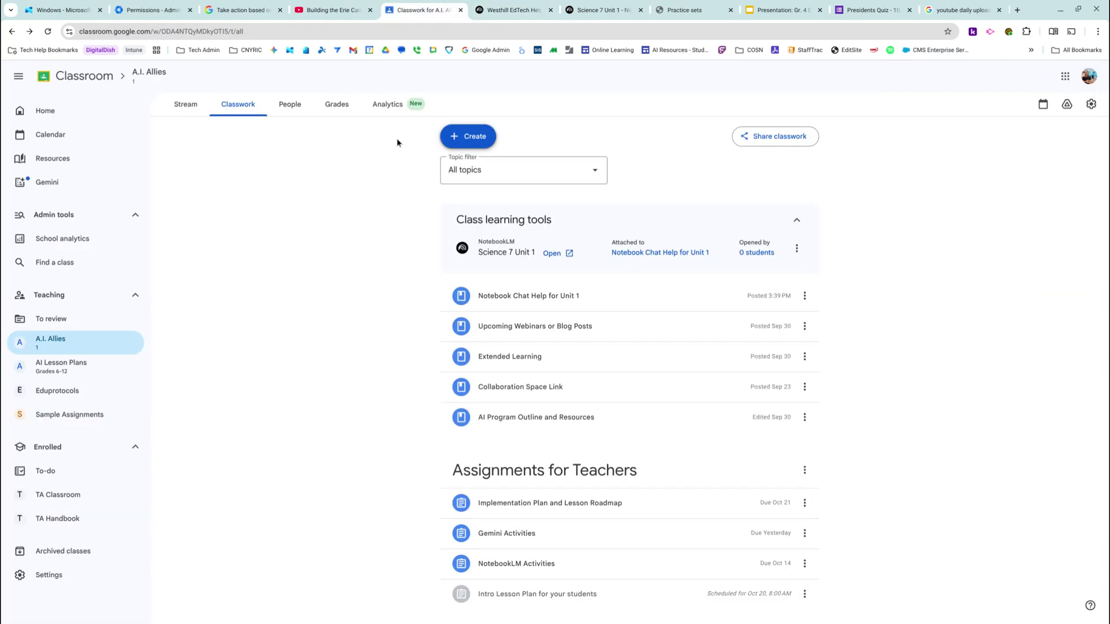
pyautogui.click(473, 138)
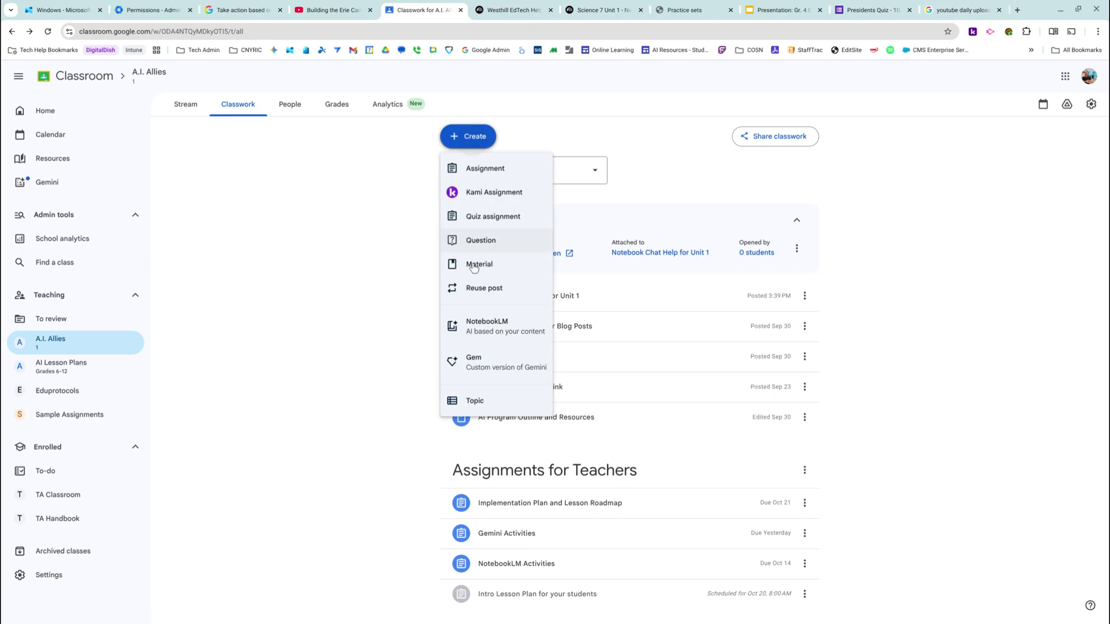
pyautogui.click(490, 369)
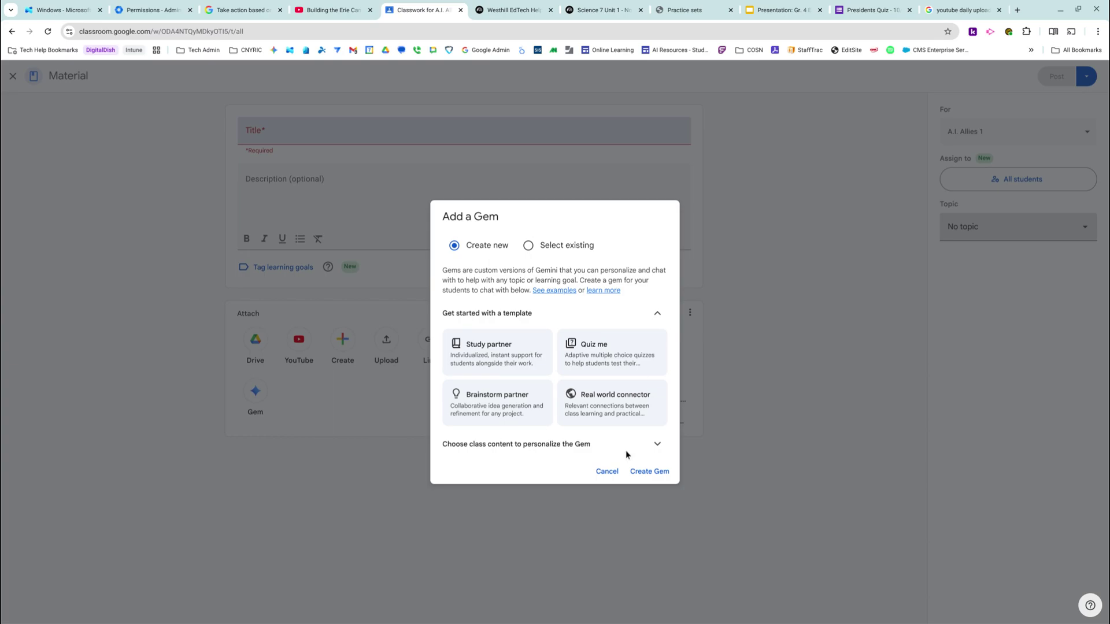
pyautogui.click(657, 443)
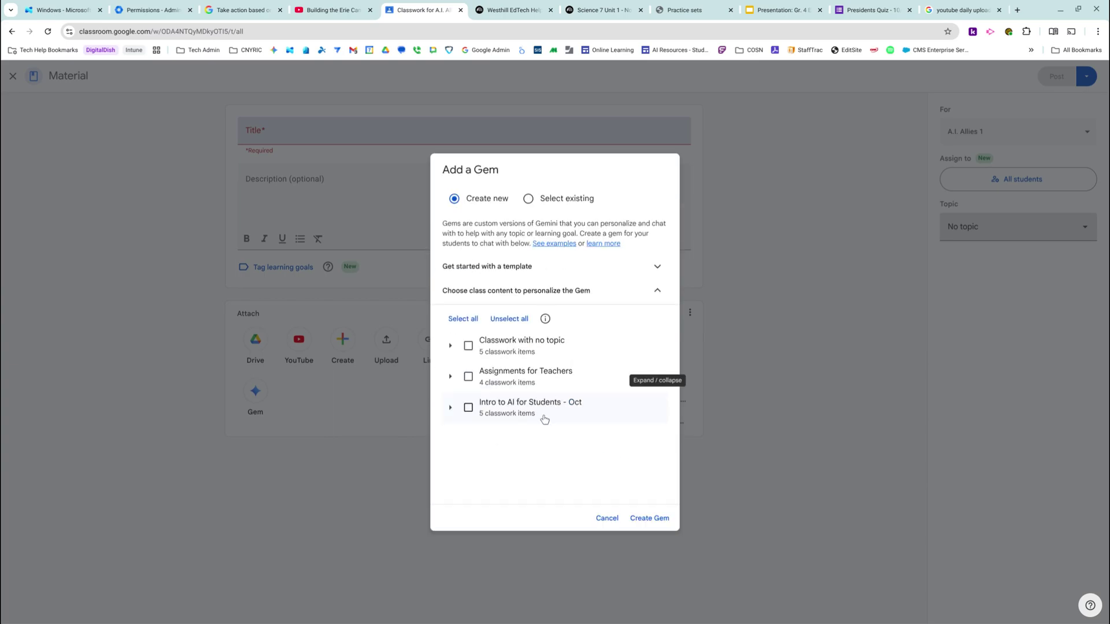
# Step: Personalize the Gem with only Intro to AI for Students - Oct and create it
pyautogui.click(468, 407)
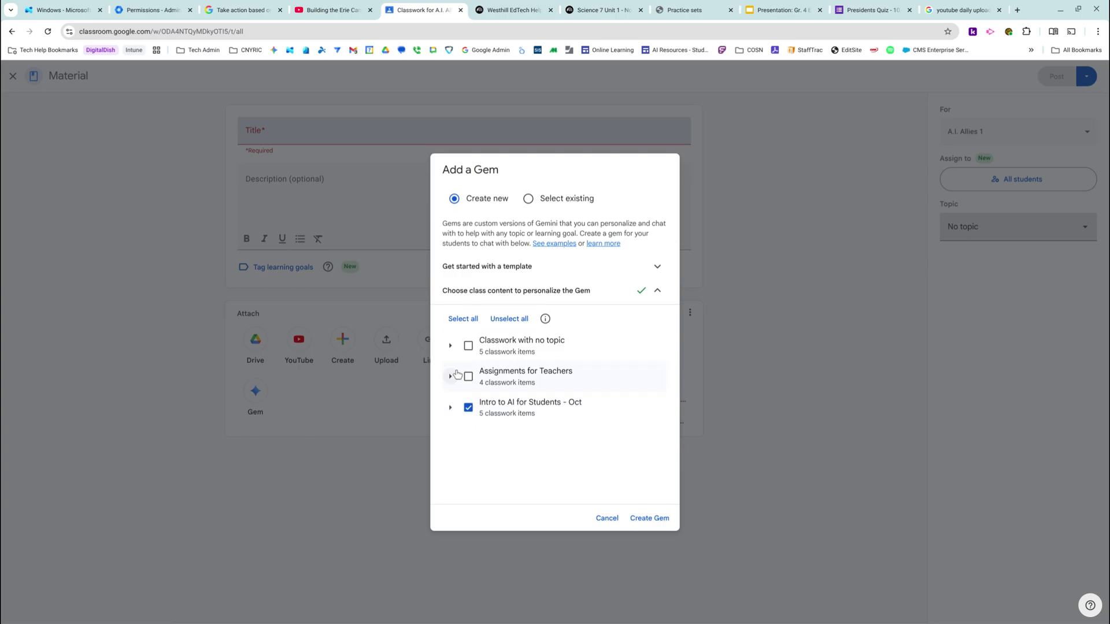
pyautogui.click(450, 377)
pyautogui.scroll(-1, 456, 376)
pyautogui.click(478, 419)
pyautogui.click(478, 389)
pyautogui.click(478, 418)
pyautogui.click(478, 389)
pyautogui.scroll(1, 478, 393)
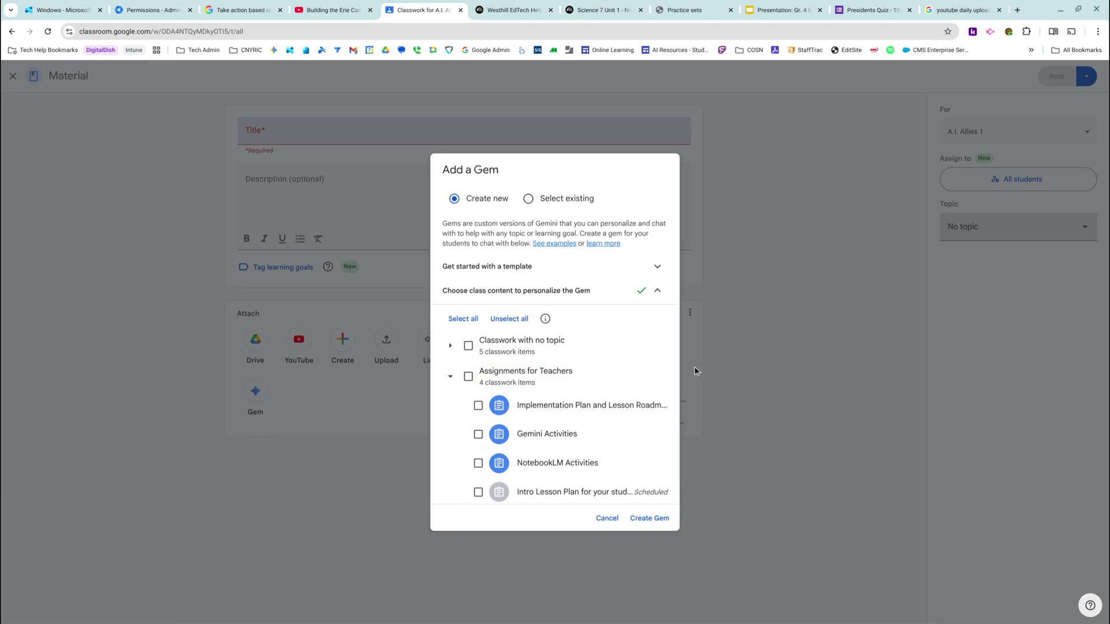
pyautogui.click(649, 518)
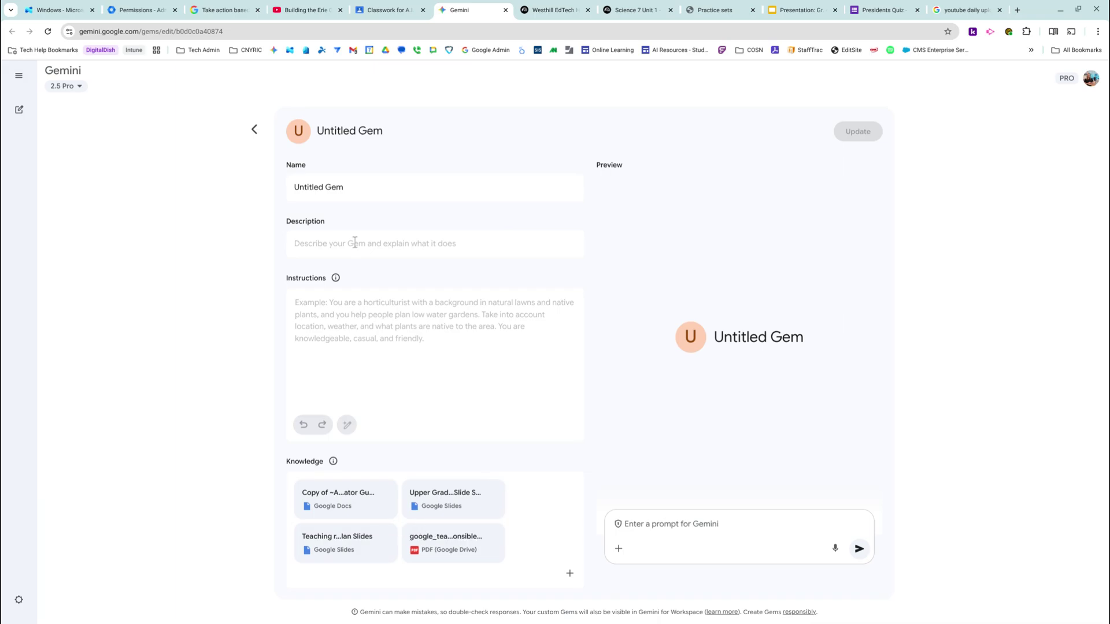
# Step: Review the new Gem's name, description, instructions and knowledge-file options
pyautogui.click(363, 188)
pyautogui.click(363, 244)
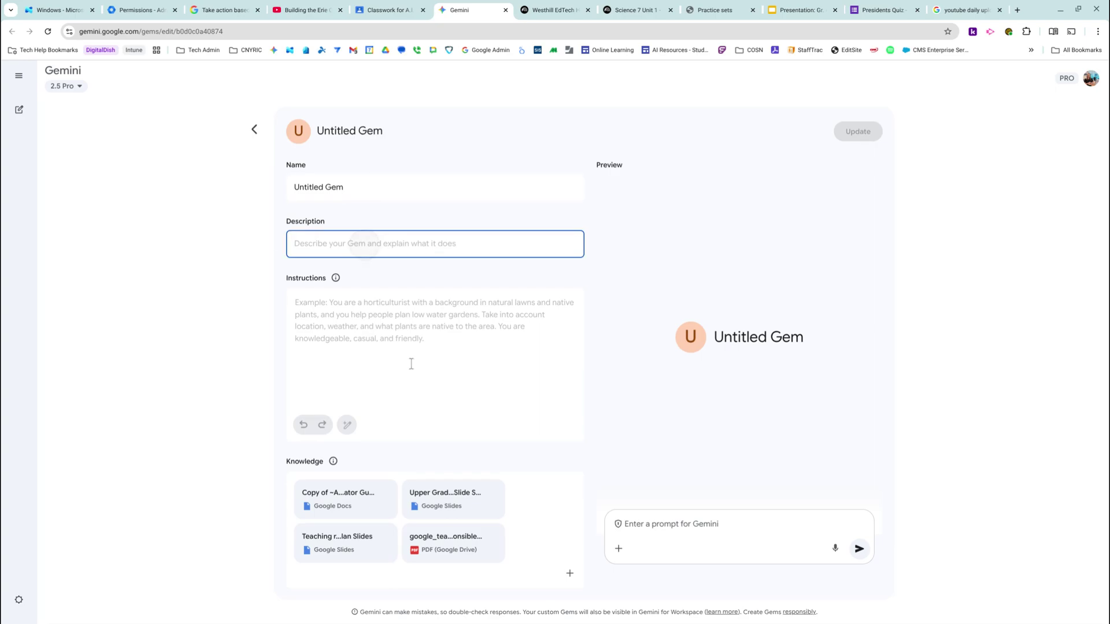
pyautogui.click(426, 353)
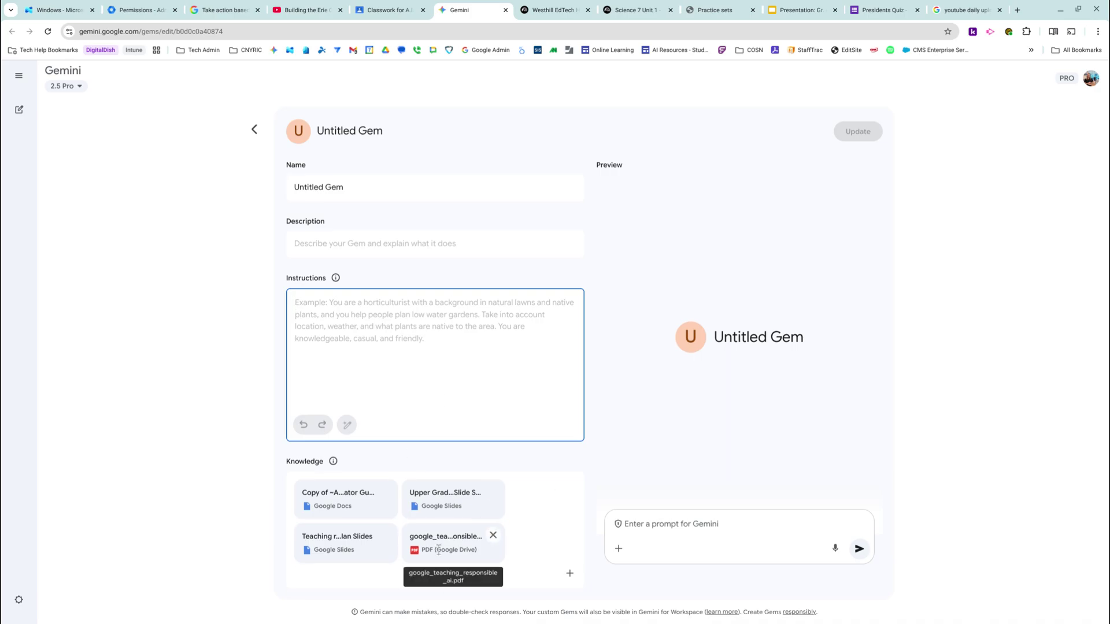
pyautogui.click(570, 572)
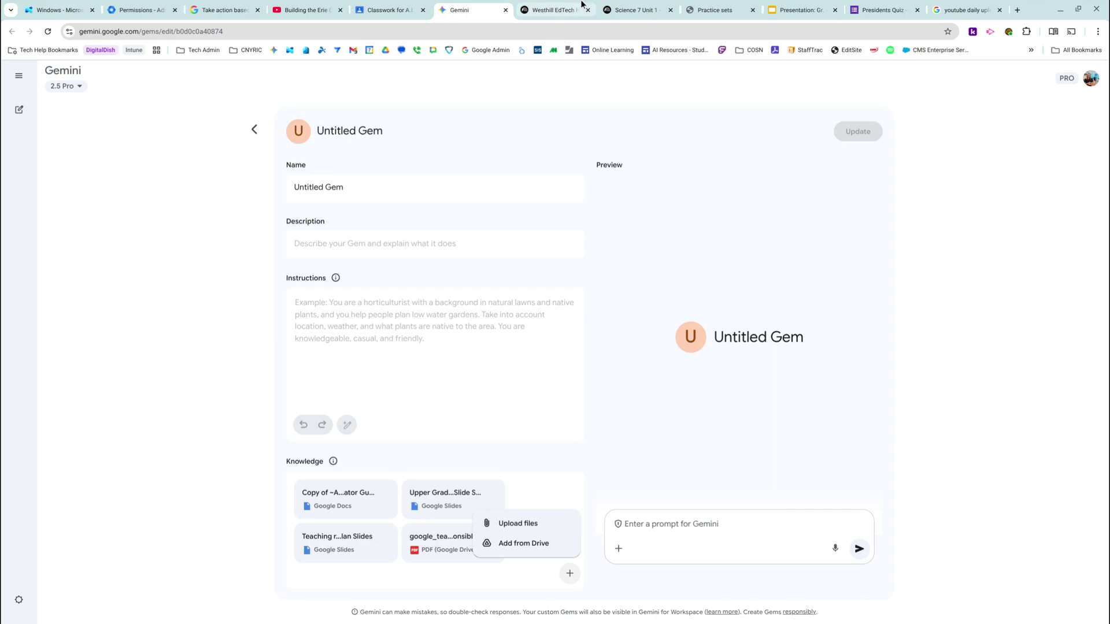
pyautogui.click(558, 7)
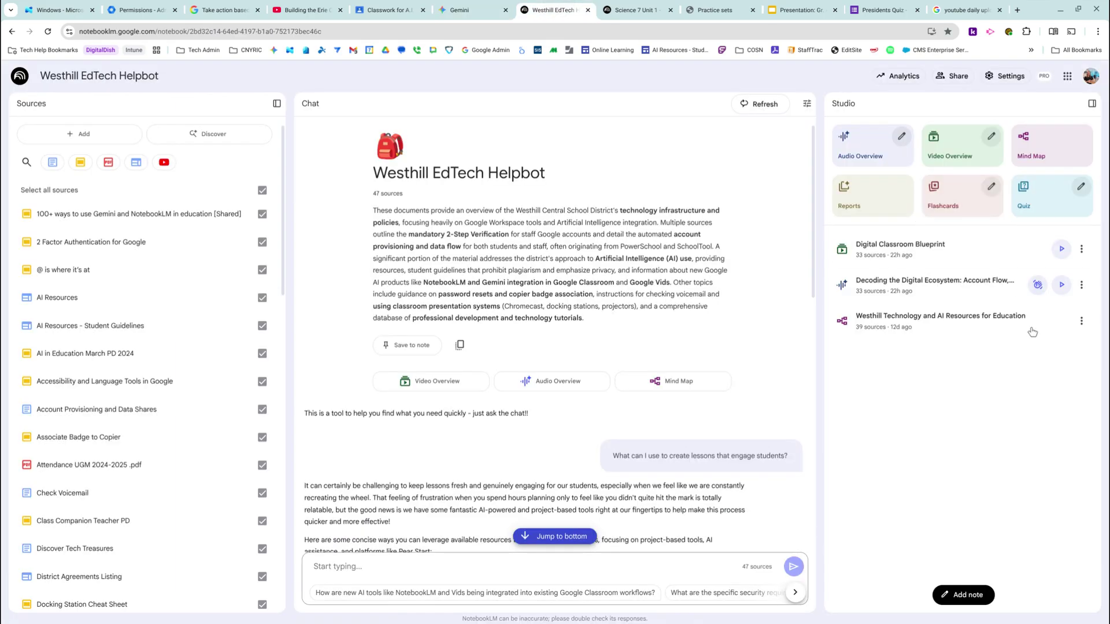
pyautogui.click(461, 10)
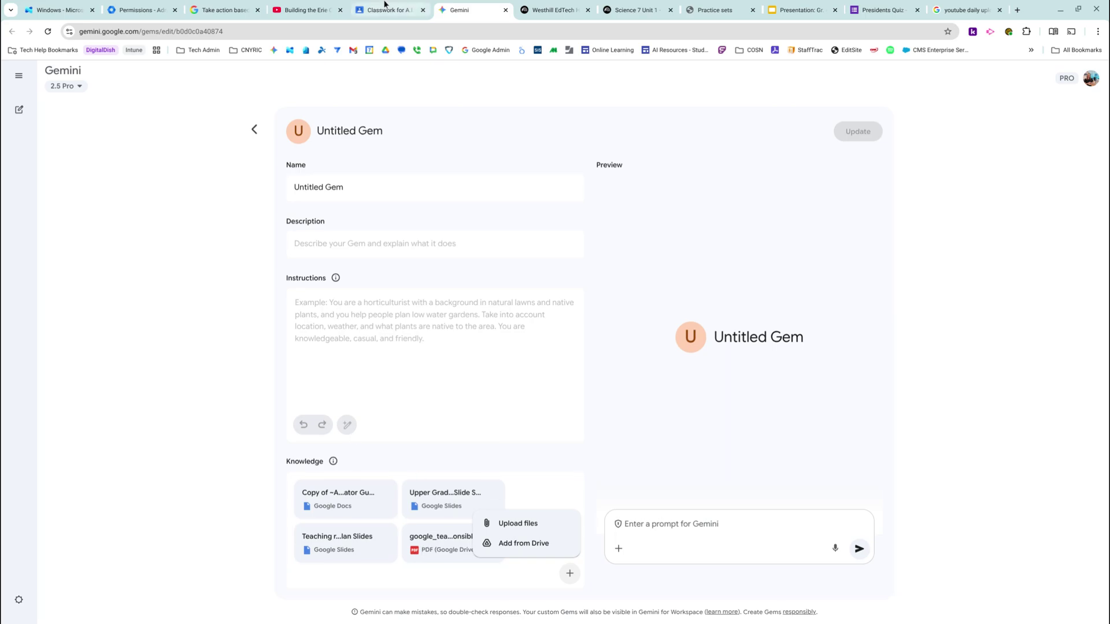
pyautogui.click(358, 132)
# Step: Rename the Gem to 'Unit 1 Gem', save it, and go back to the Classroom material
pyautogui.click(349, 183)
pyautogui.tripleClick(349, 183)
pyautogui.write('U')
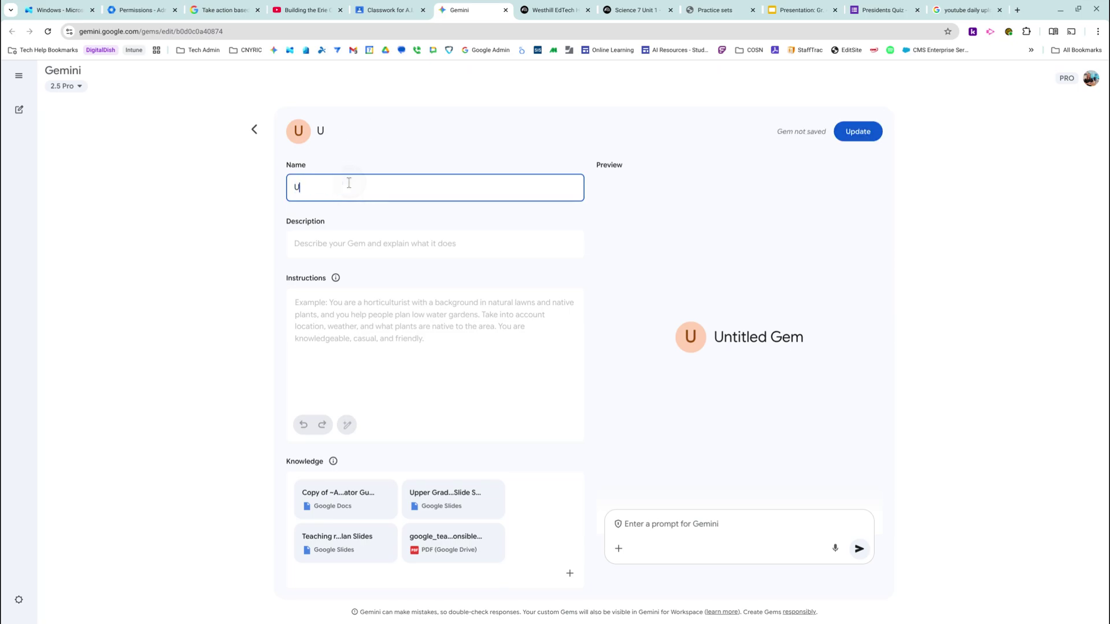
pyautogui.write('nit 1 Gem')
pyautogui.click(857, 130)
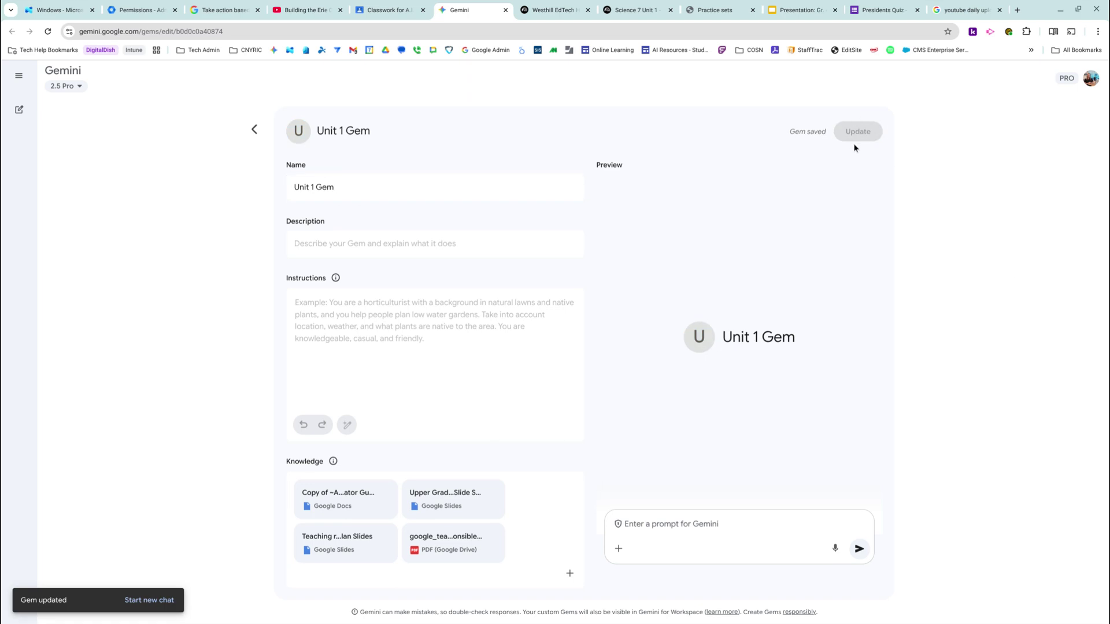
pyautogui.click(385, 9)
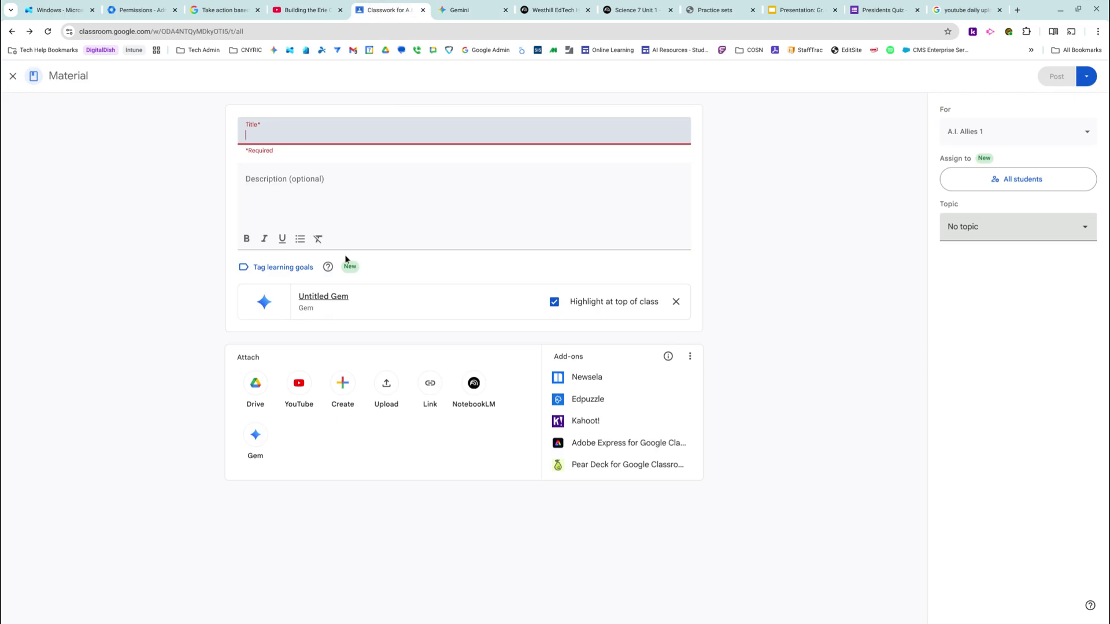
# Step: Title the Classroom material 'Unit 1 Gem' and post it to the class
pyautogui.click(295, 137)
pyautogui.write('Unit 1 Gem')
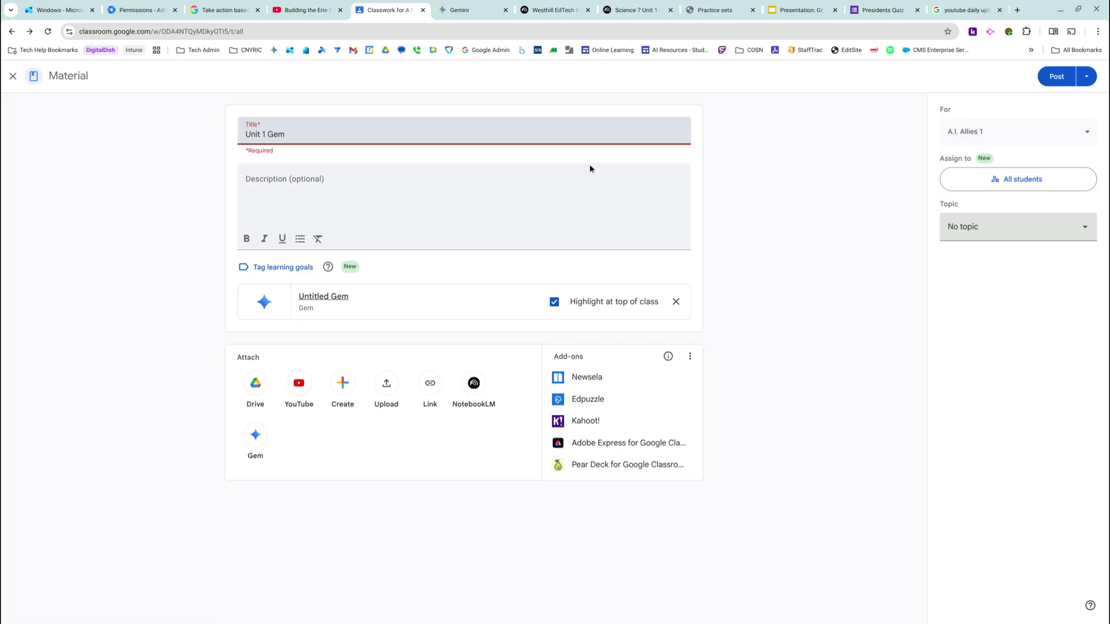
pyautogui.click(629, 183)
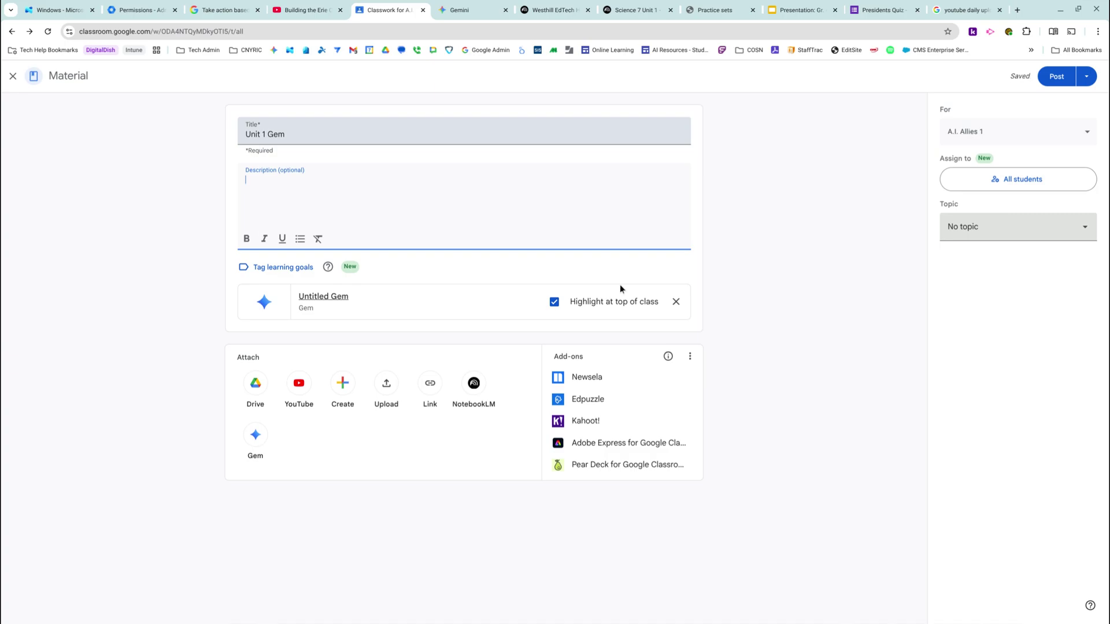
pyautogui.click(1056, 78)
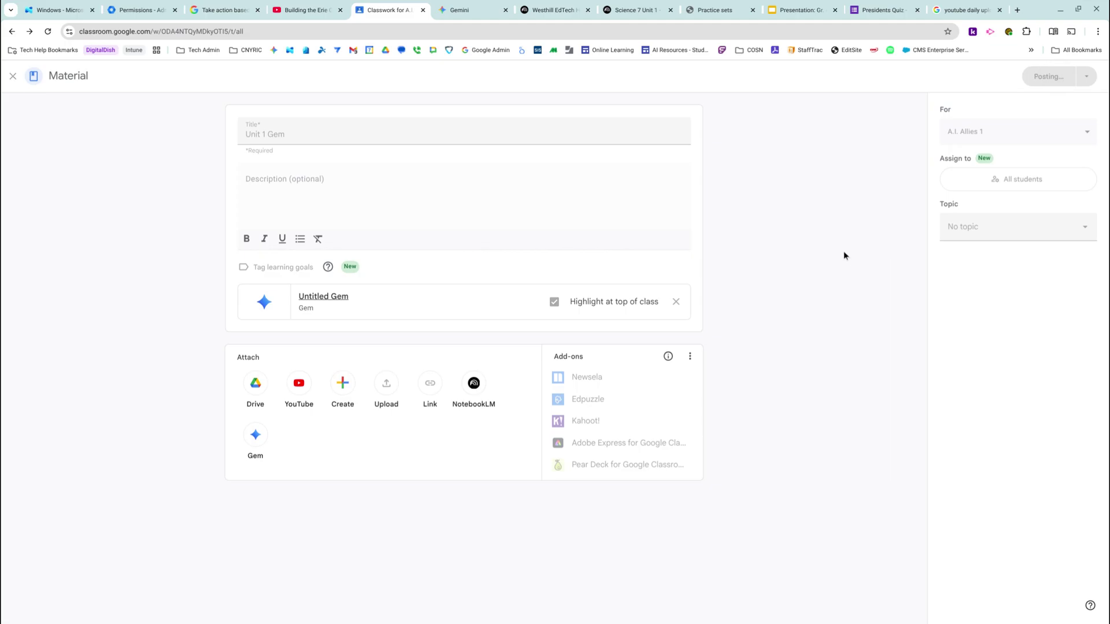
pyautogui.click(477, 15)
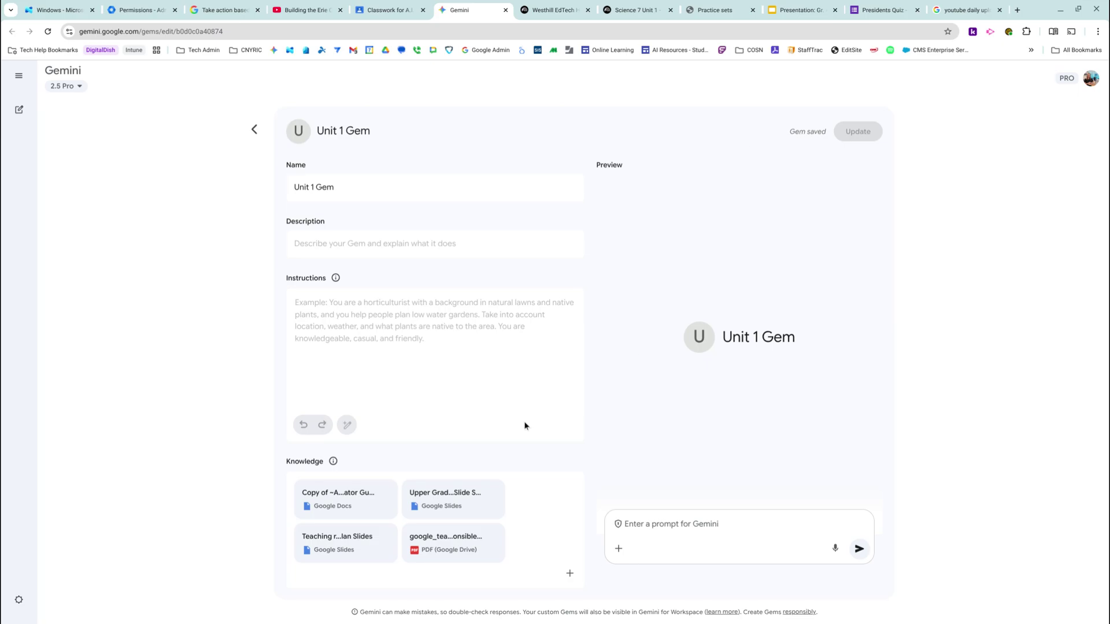
# Step: Ask Unit 1 Gem 'What are some AI resources for teaching student appropriate use?'
pyautogui.moveTo(40, 162)
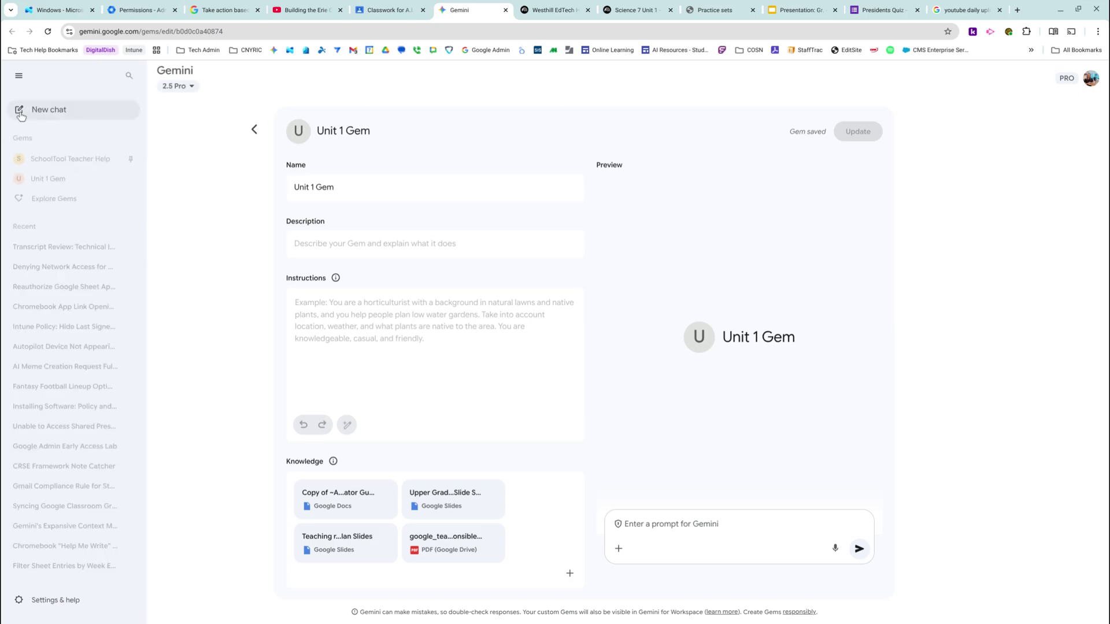
pyautogui.click(64, 181)
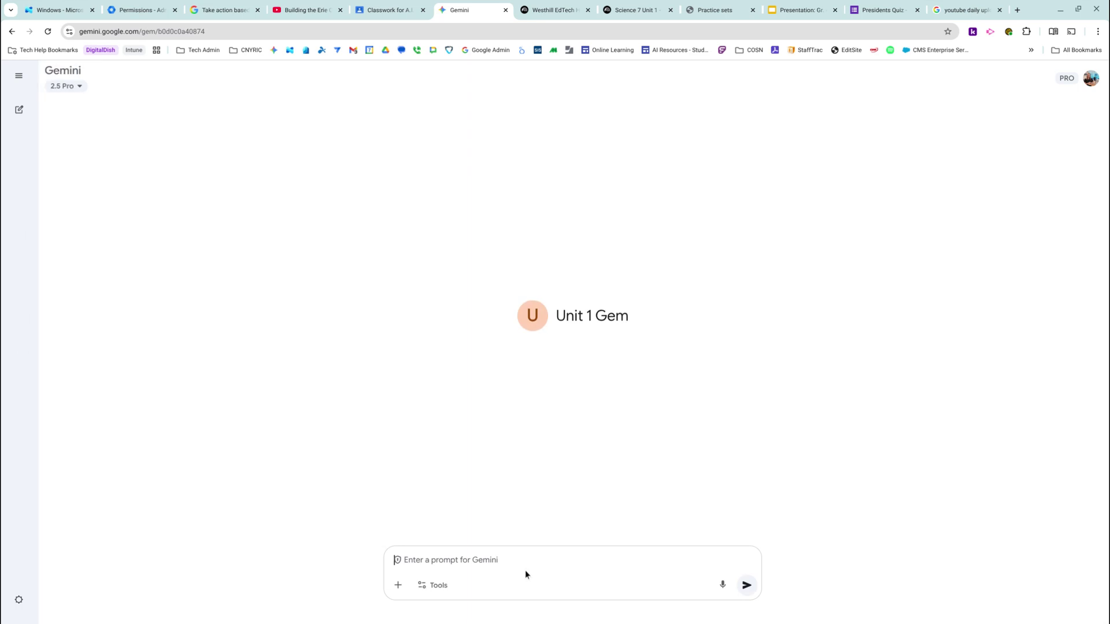
pyautogui.click(513, 562)
pyautogui.write('What are some AI resources for tea')
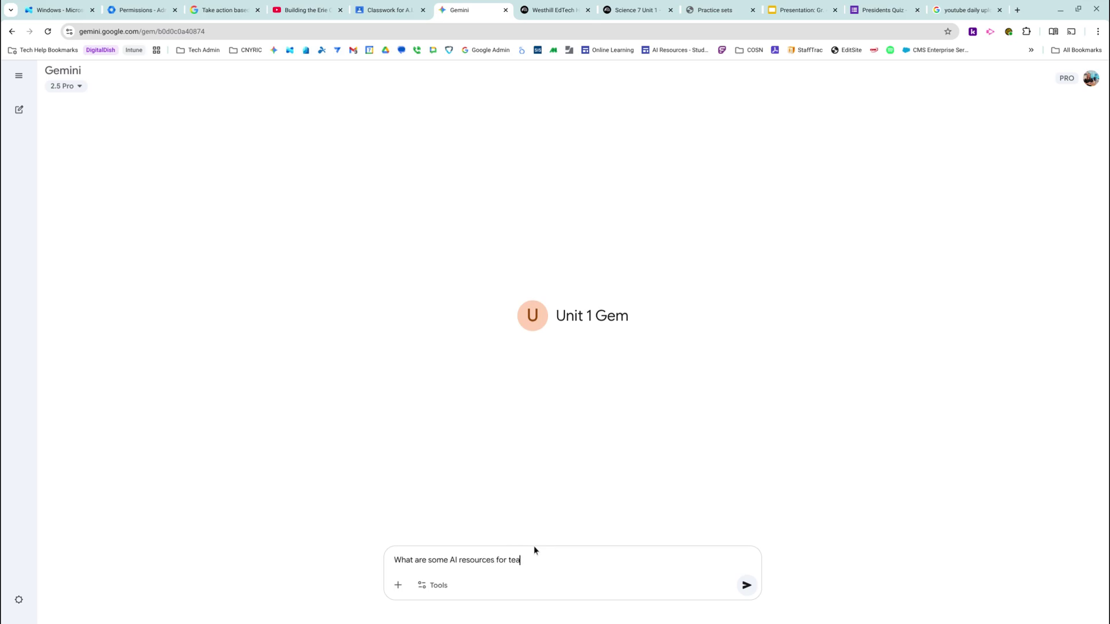
pyautogui.write('ching student appropriate use?')
pyautogui.press('Return')
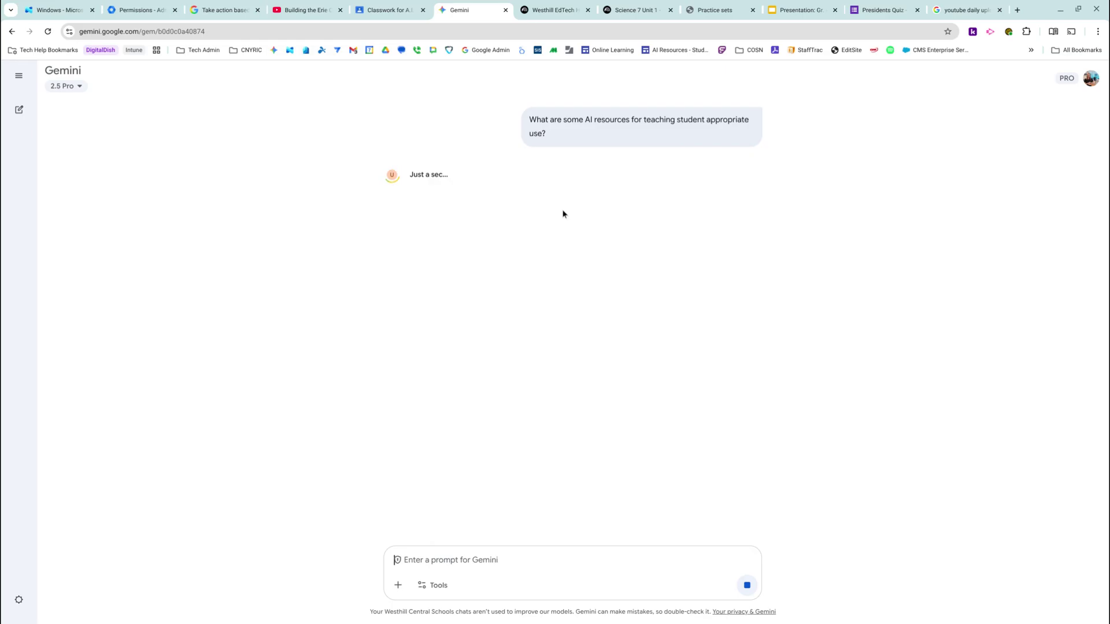
pyautogui.click(80, 87)
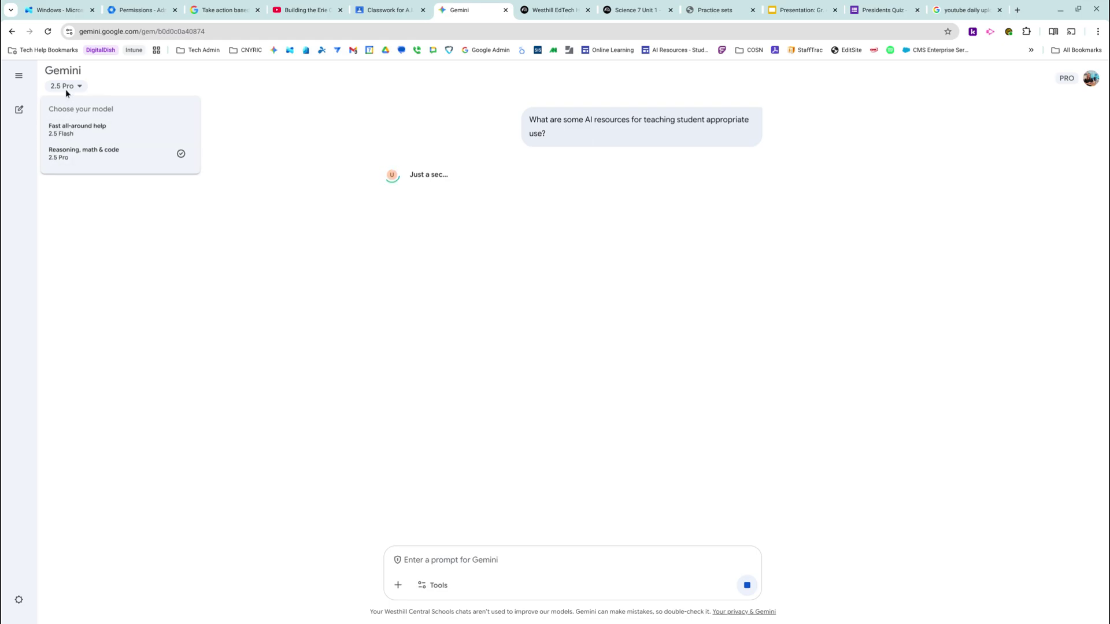
pyautogui.click(309, 95)
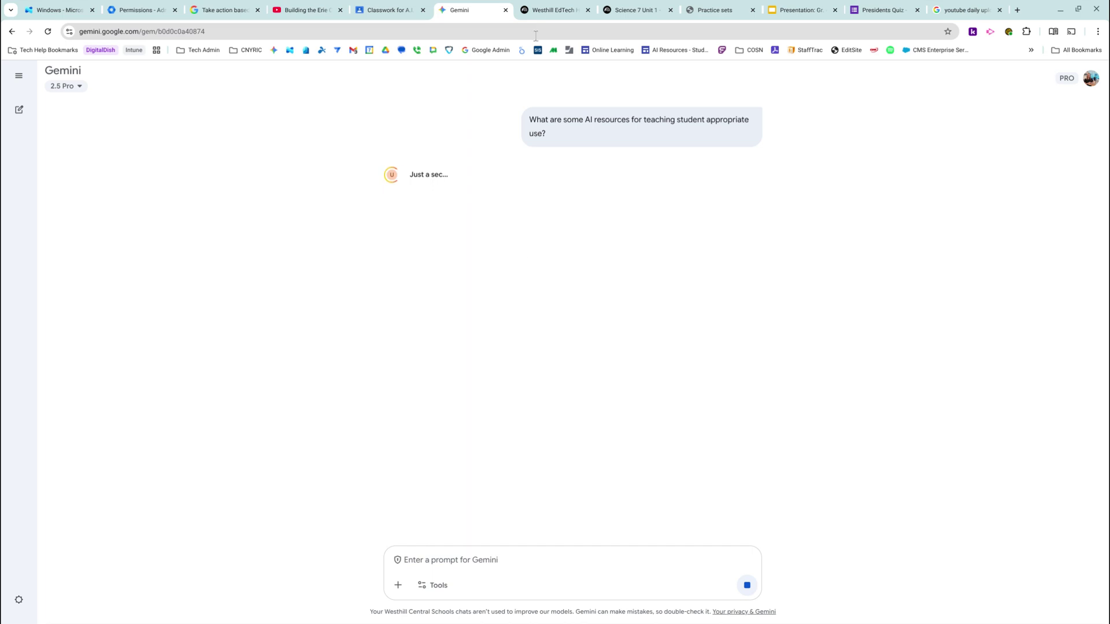
# Step: Check the NotebookLM chat, then return to Classroom's Classwork page showing both learning tools
pyautogui.click(542, 13)
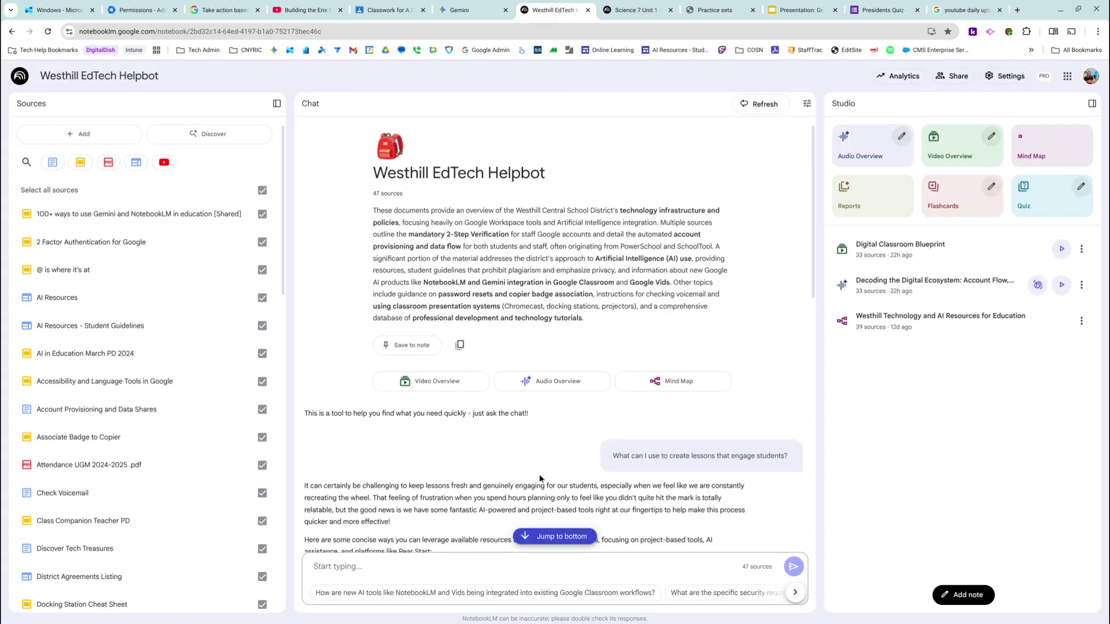
pyautogui.scroll(-2, 737, 416)
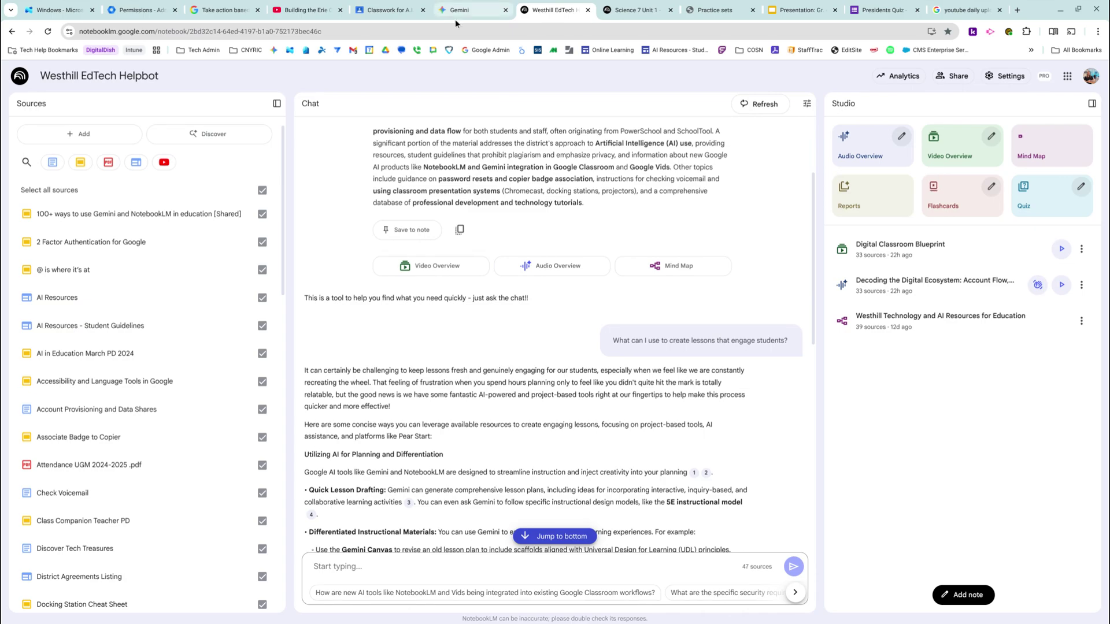
pyautogui.click(393, 10)
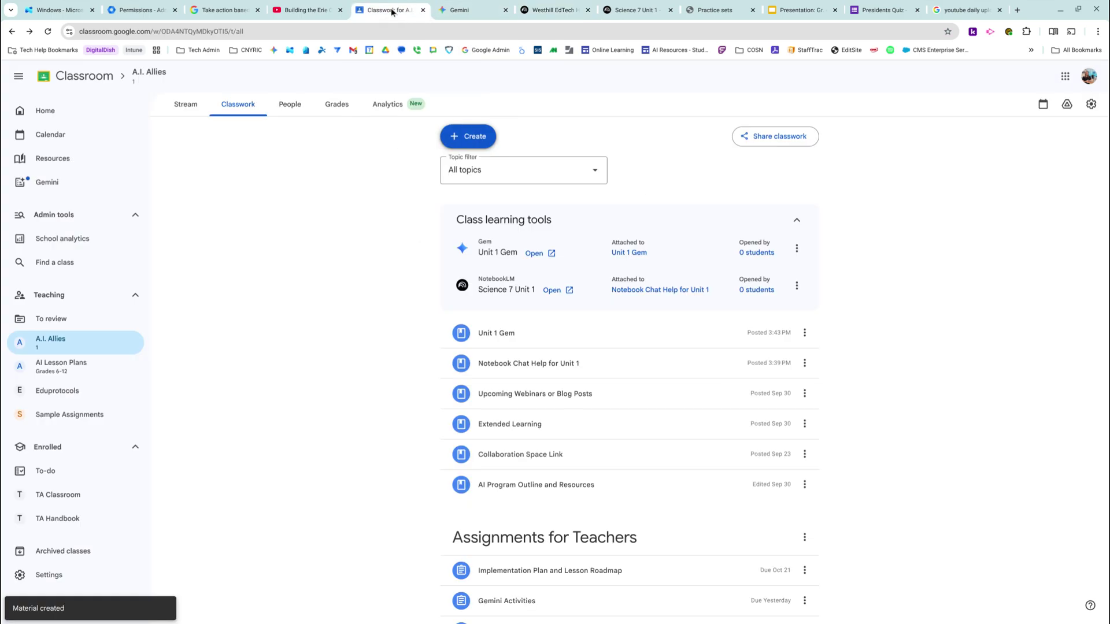